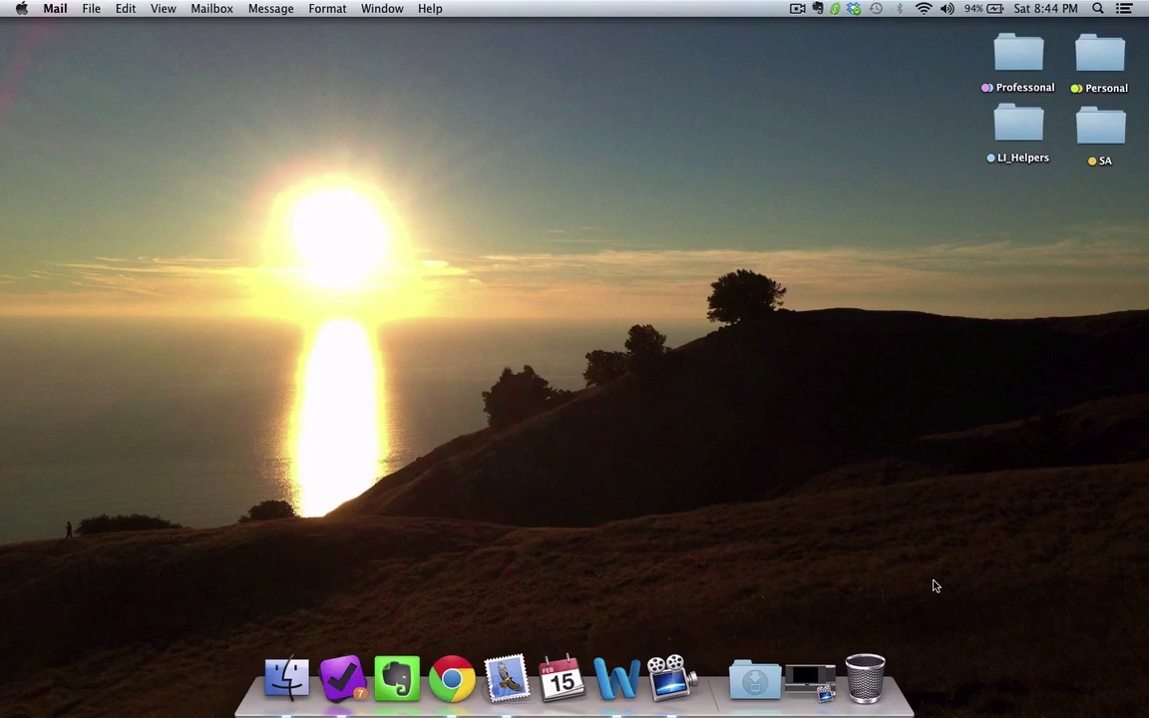
# Step: Launch Chrome, load ebay.com and start registering a new account
pyautogui.click(452, 678)
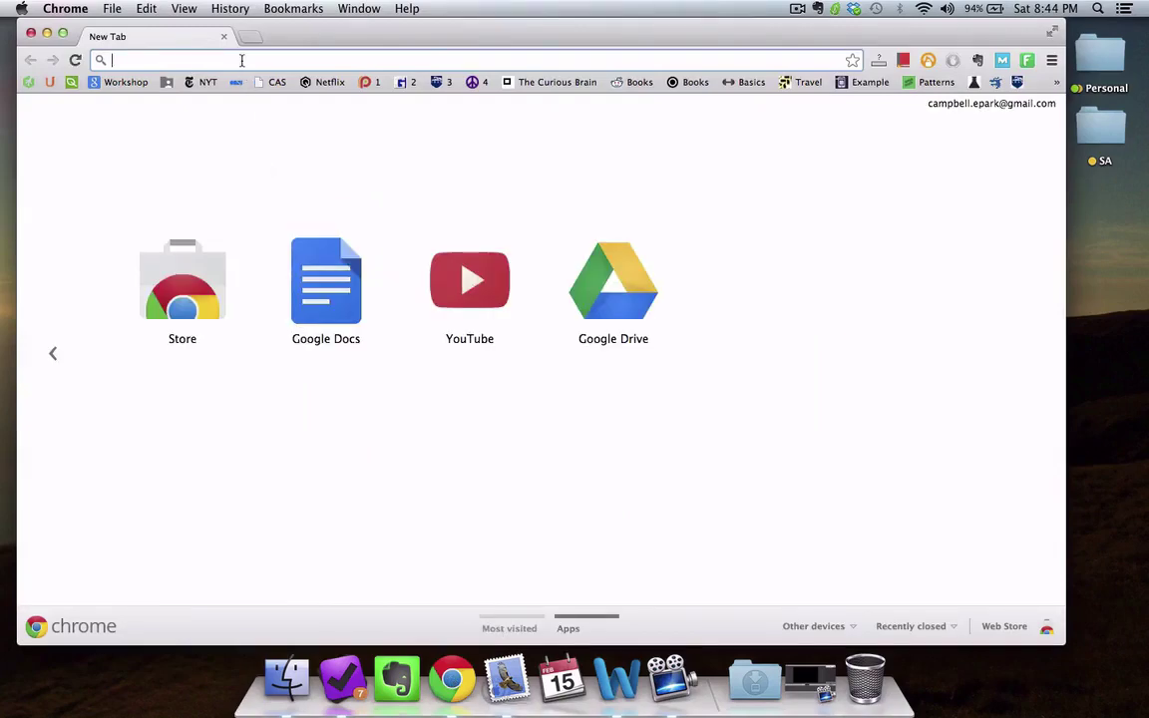
pyautogui.write('ebay.com')
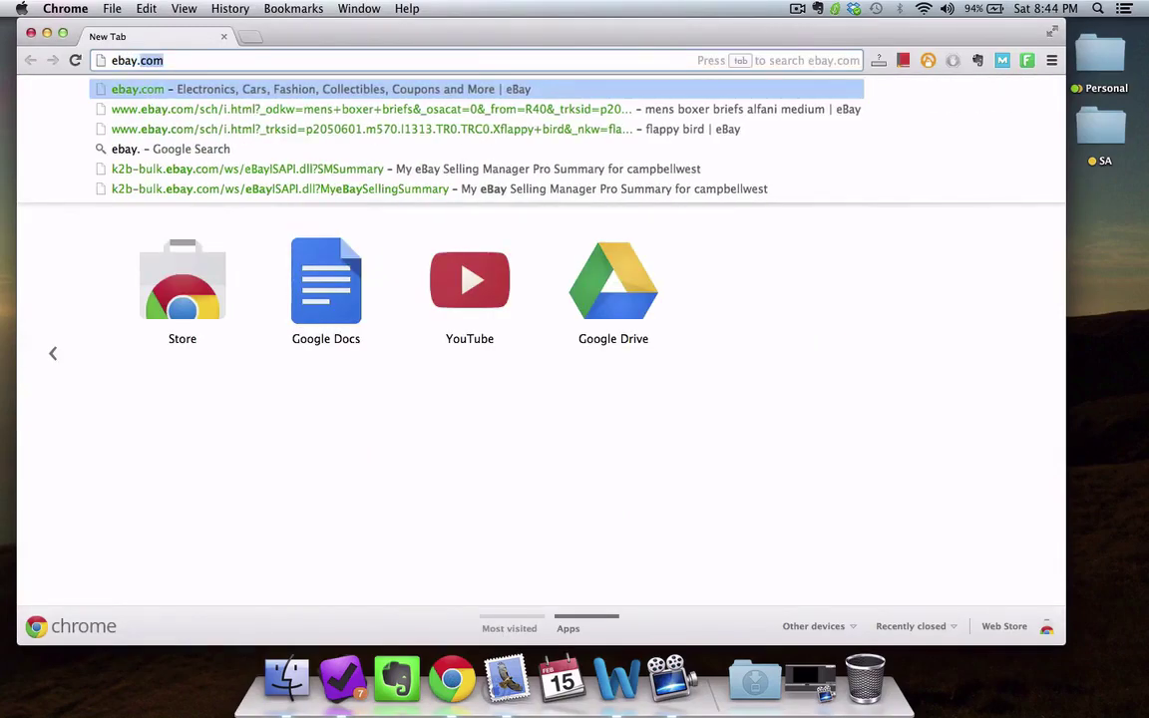
pyautogui.press('Return')
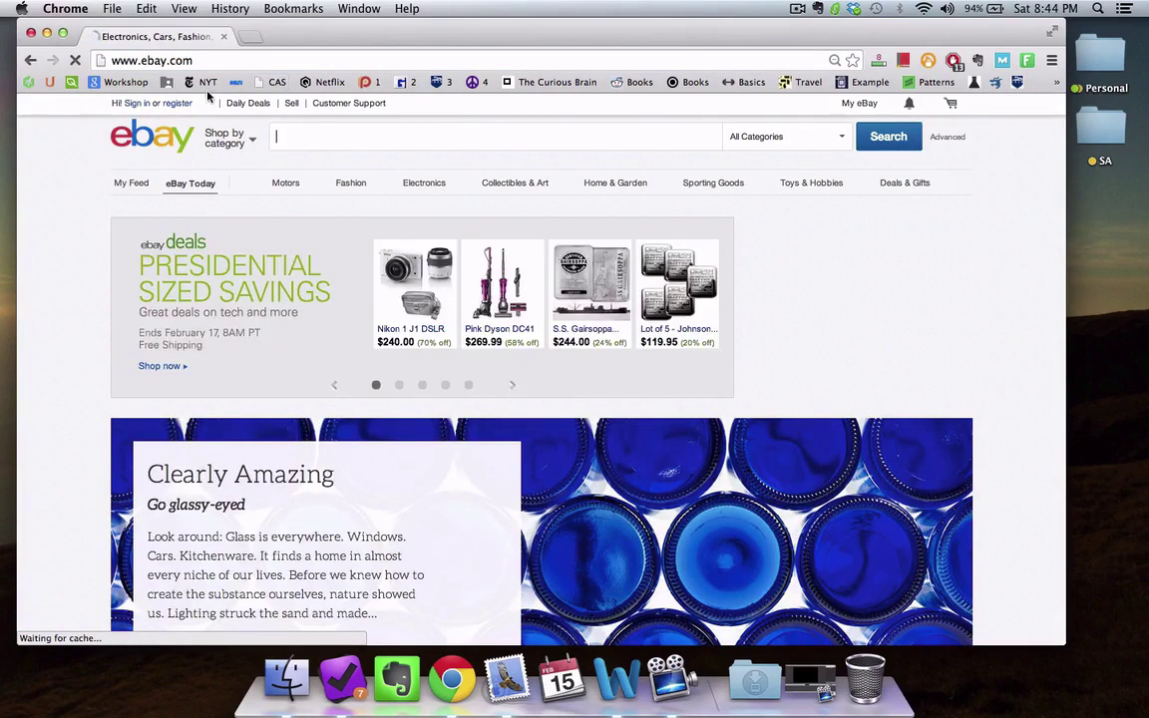
pyautogui.click(177, 105)
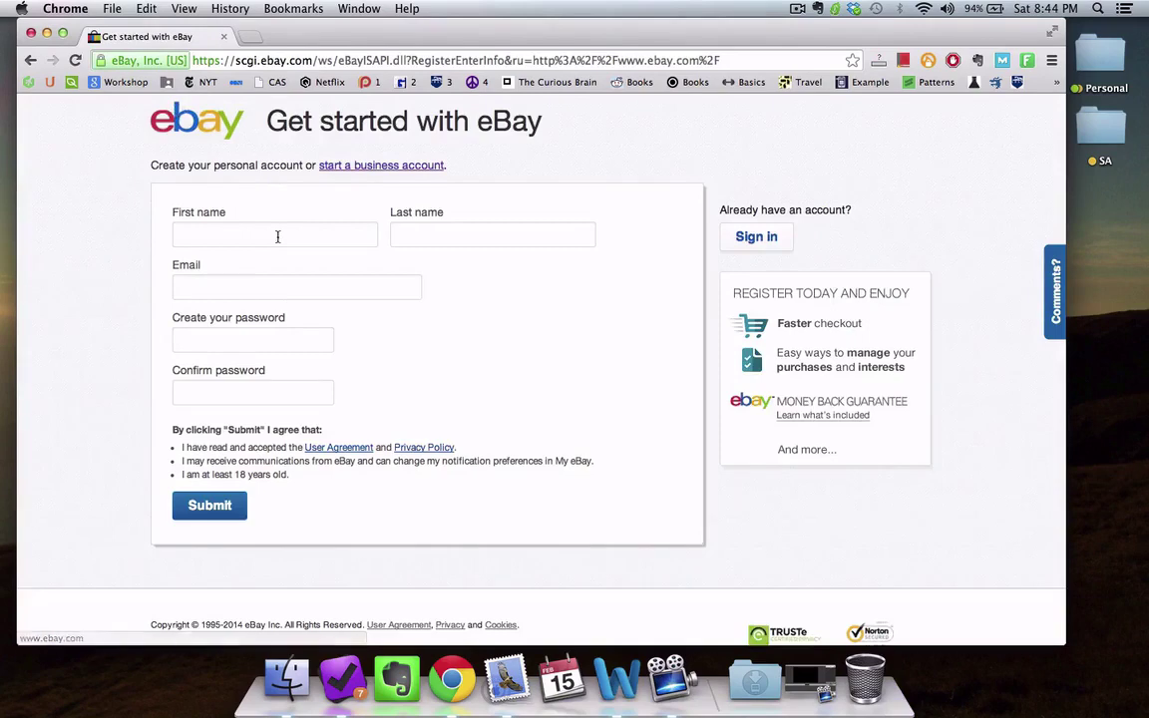
# Step: Fill in the owner's first name, last name, e-mail and matching passwords, then submit the form
pyautogui.click(277, 236)
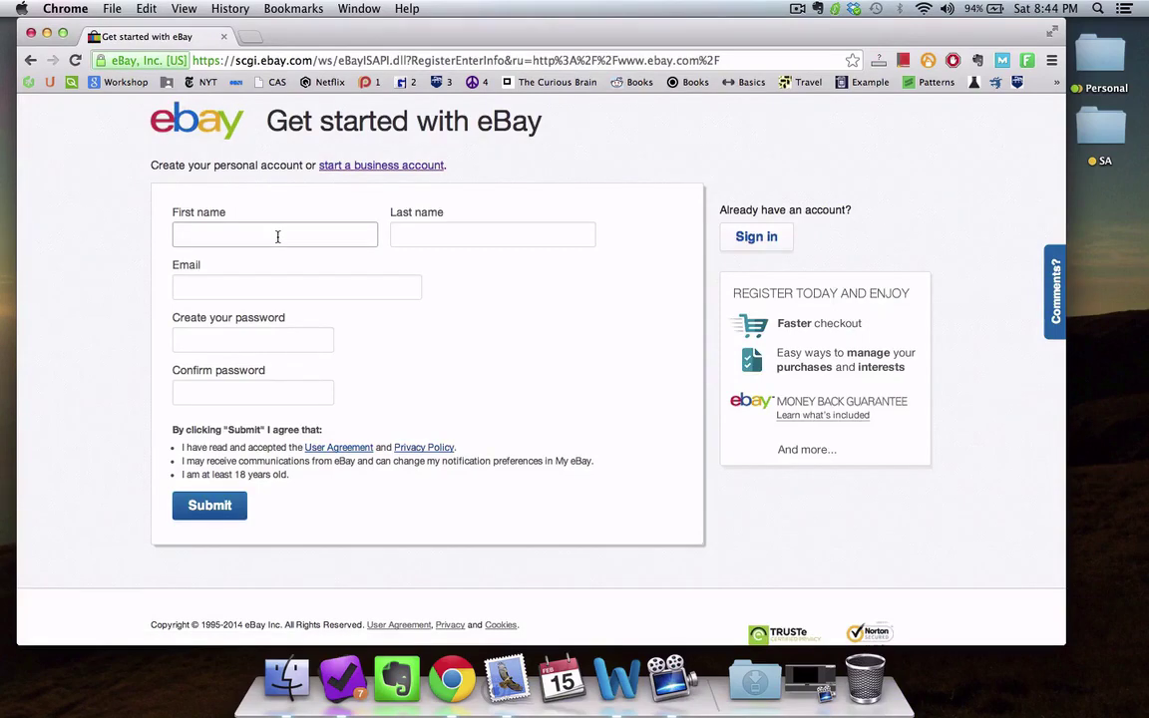
pyautogui.press('Tab')
pyautogui.press('Tab')
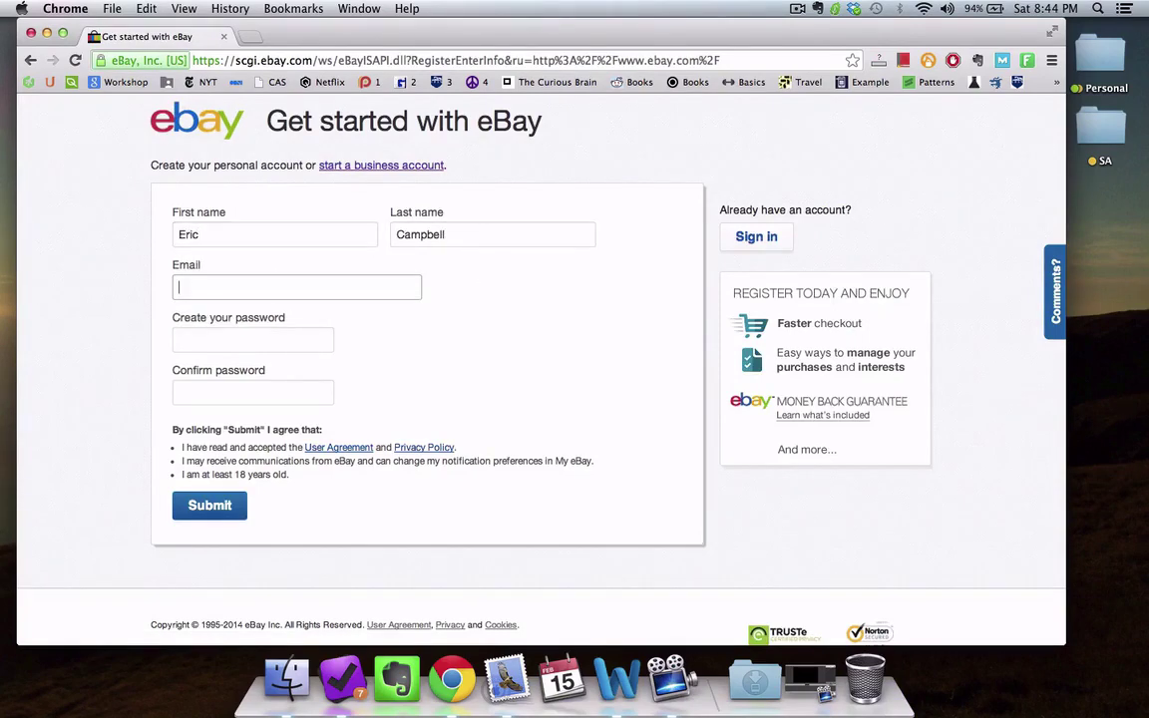
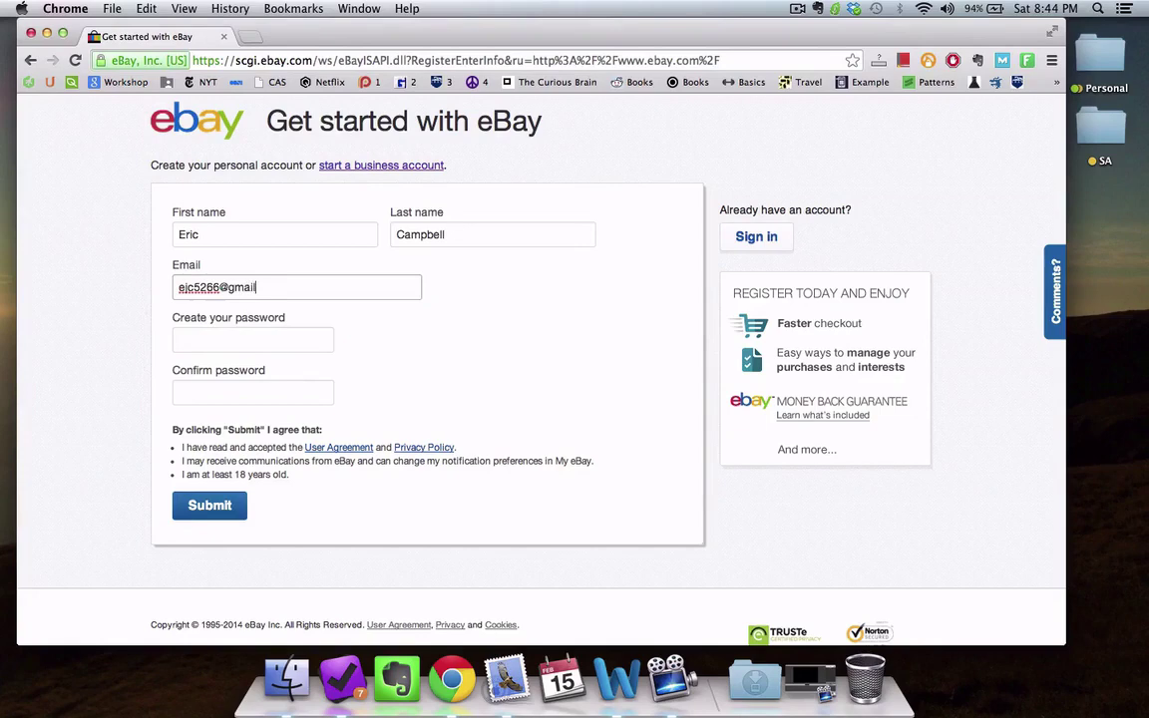
pyautogui.press('Tab')
pyautogui.write('•••••••••')
pyautogui.press('Tab')
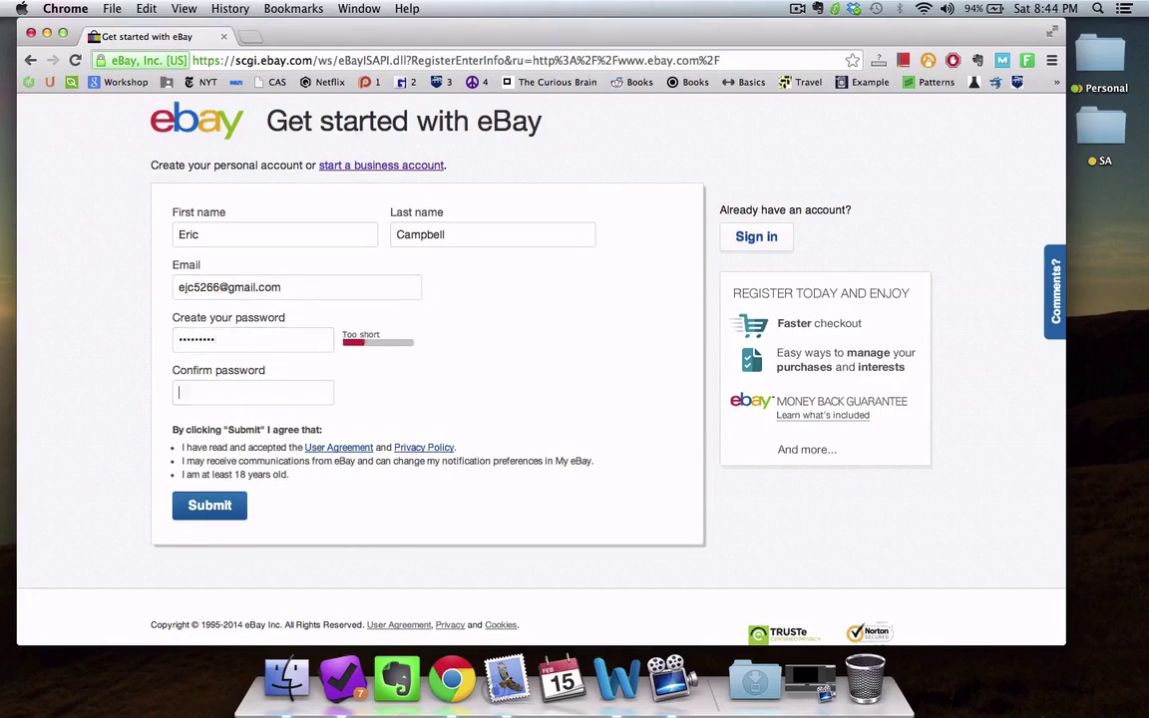
pyautogui.write('•••••••••')
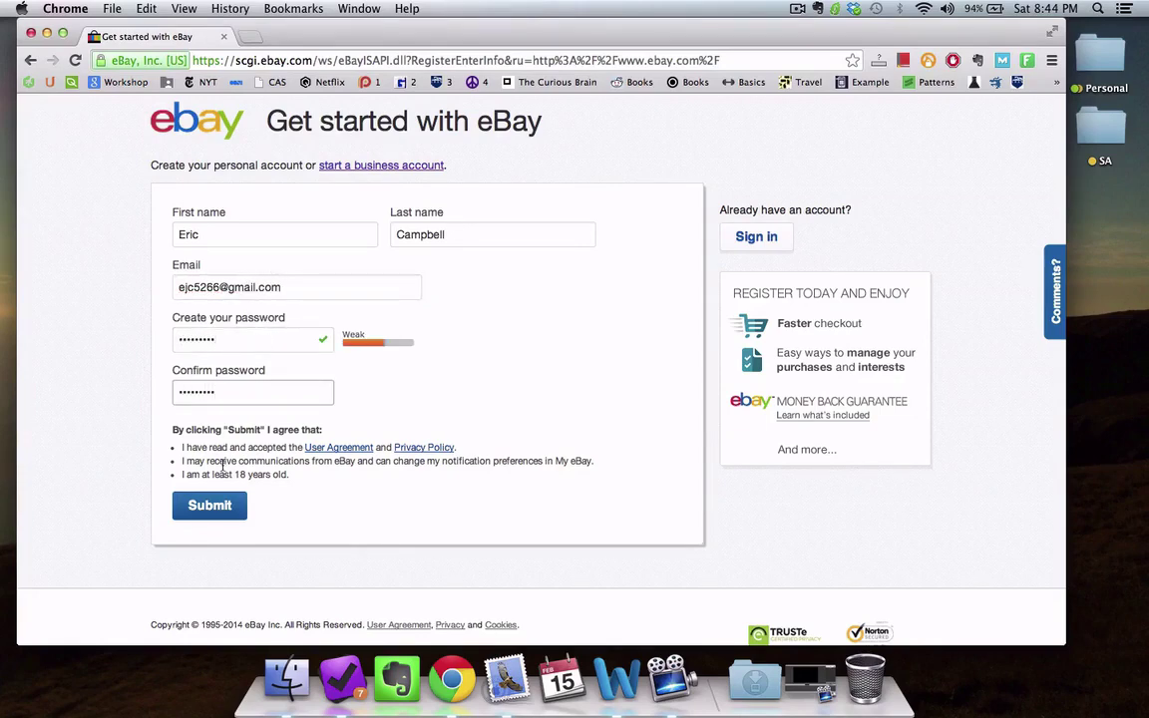
pyautogui.click(211, 506)
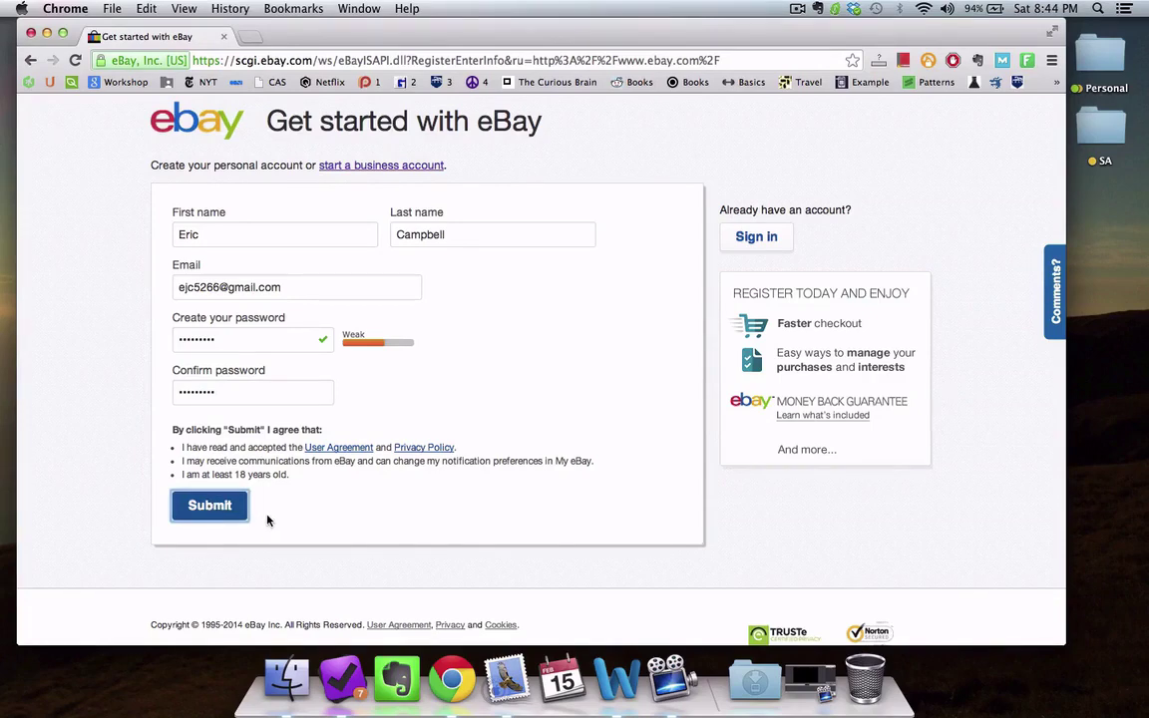
pyautogui.click(210, 505)
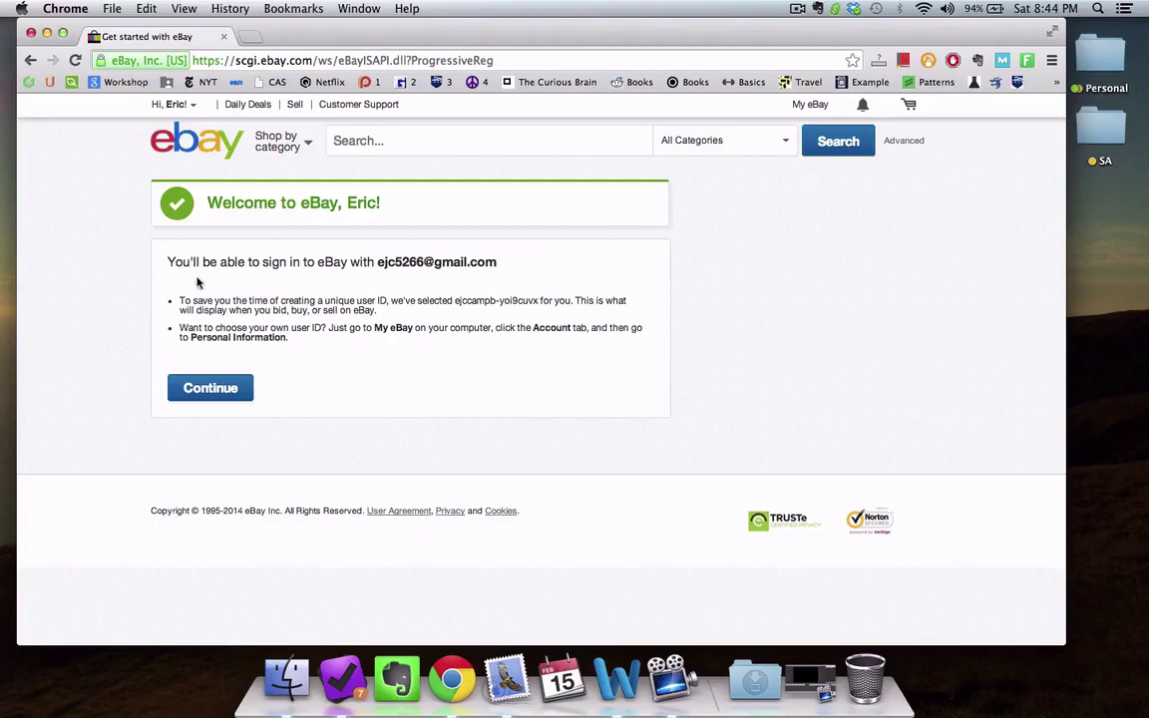
# Step: Continue to the signed-in eBay home page and bring up the Hi greeting's account menu
pyautogui.click(224, 393)
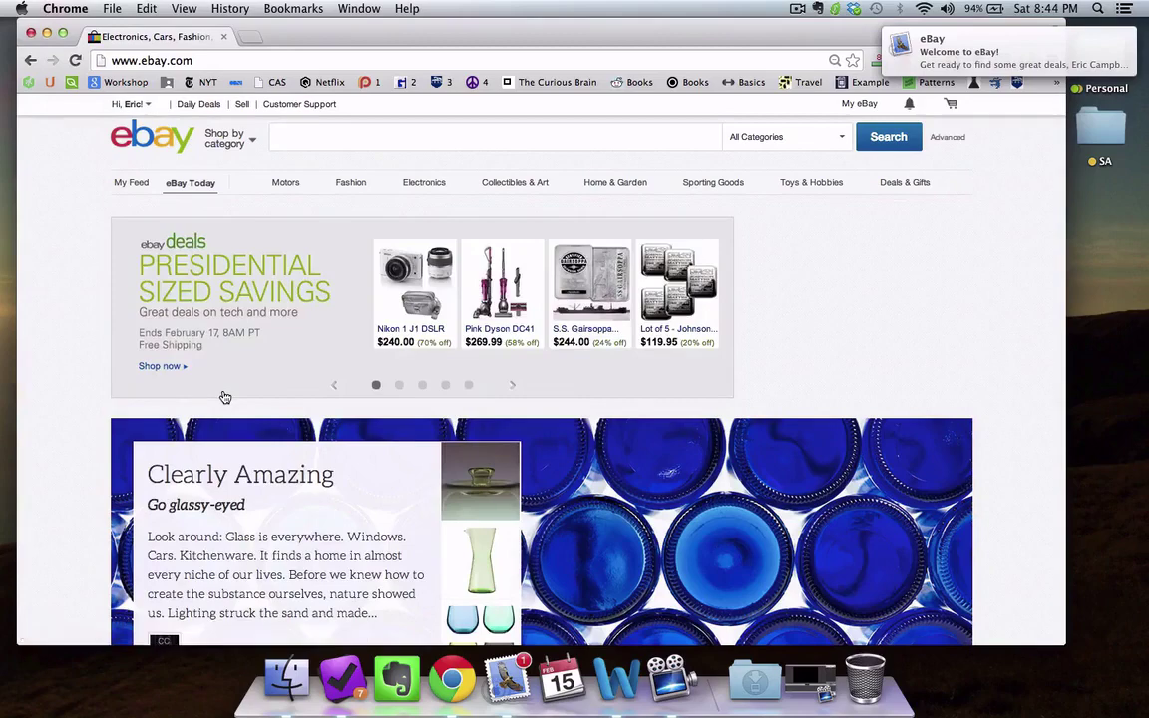
pyautogui.moveTo(121, 110)
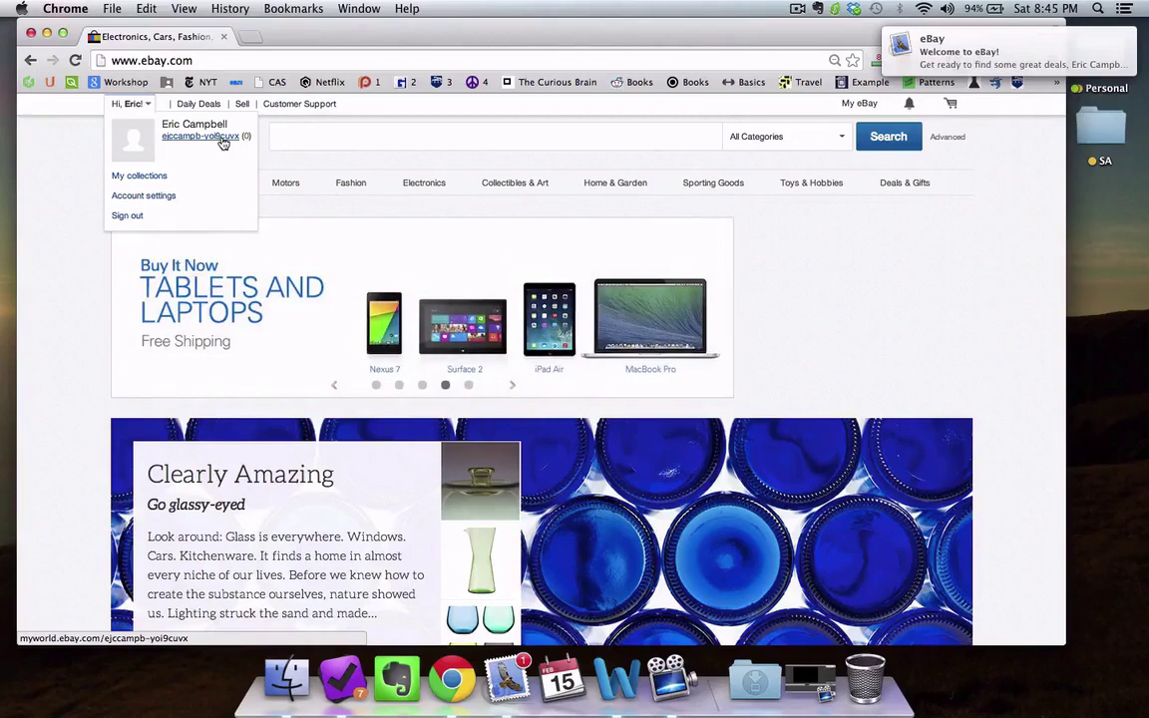
# Step: Go to Account settings > Personal Information, edit the User ID, and re-enter the password
pyautogui.click(169, 198)
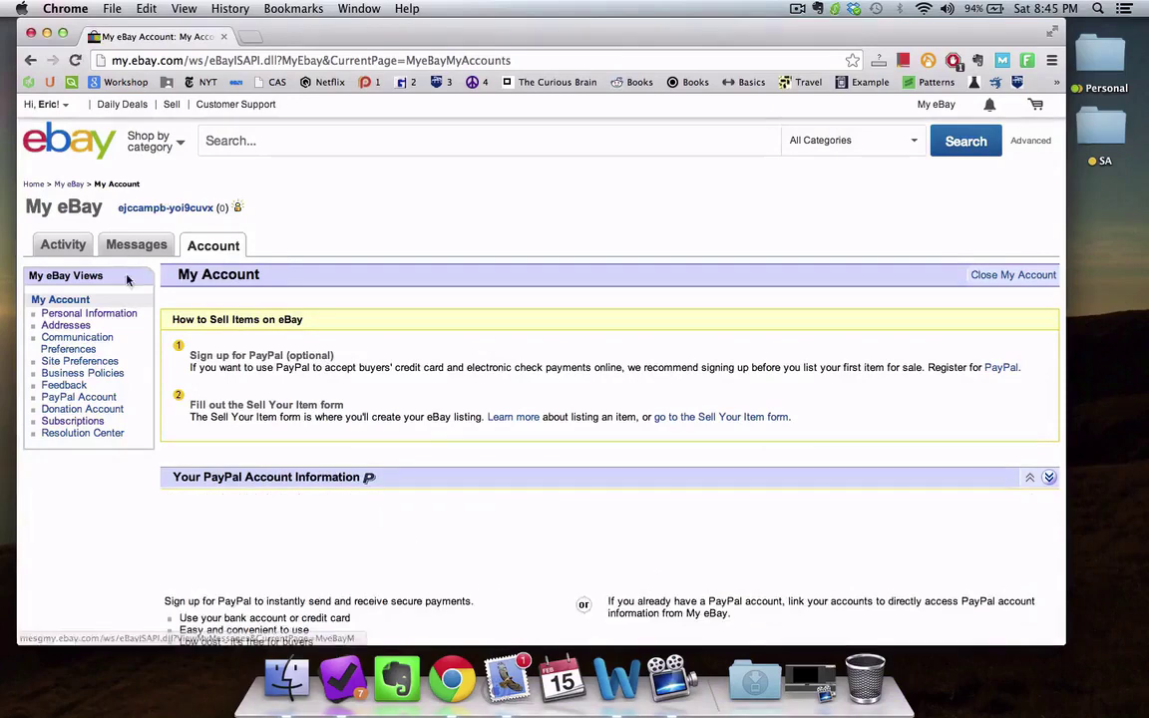
pyautogui.click(117, 316)
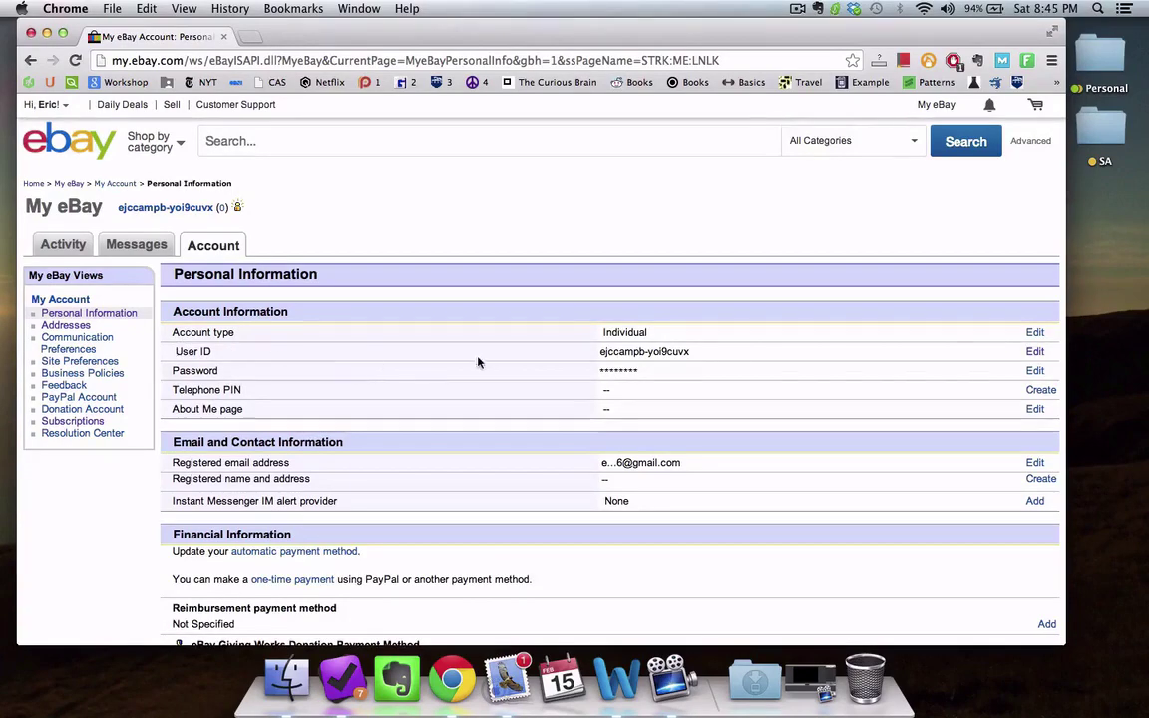
pyautogui.click(1036, 352)
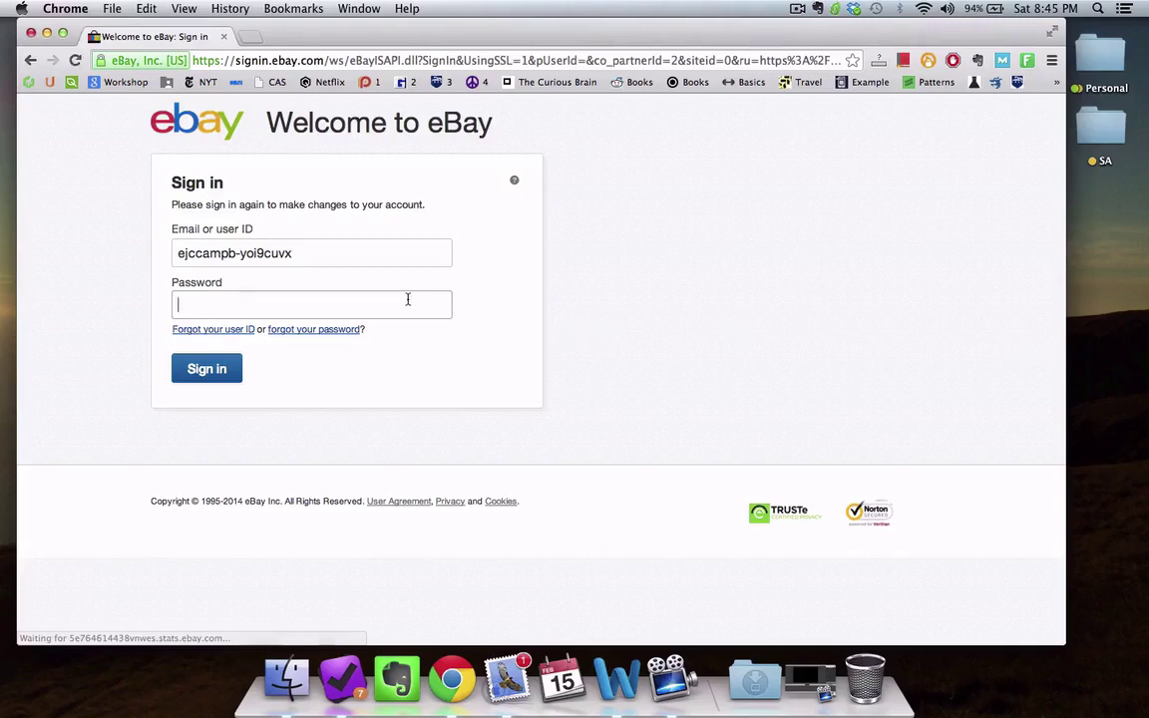
pyautogui.write('****')
pyautogui.press('Return')
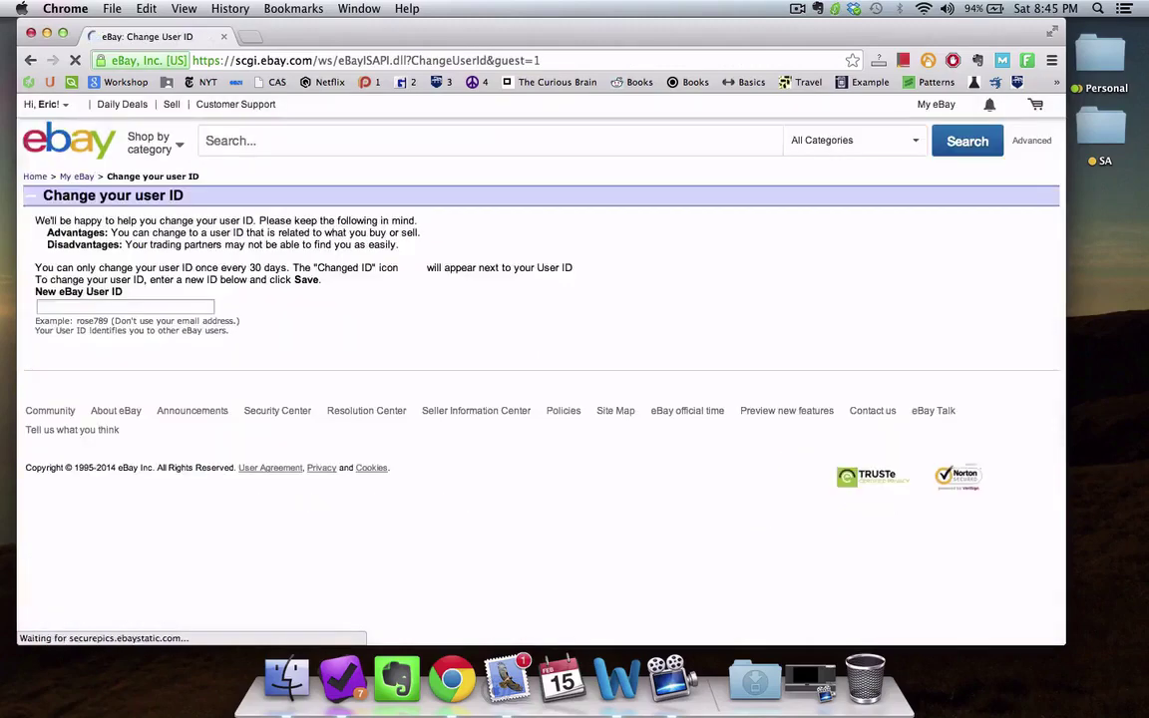
# Step: Enter the new business-style eBay user ID and save the change
pyautogui.click(175, 307)
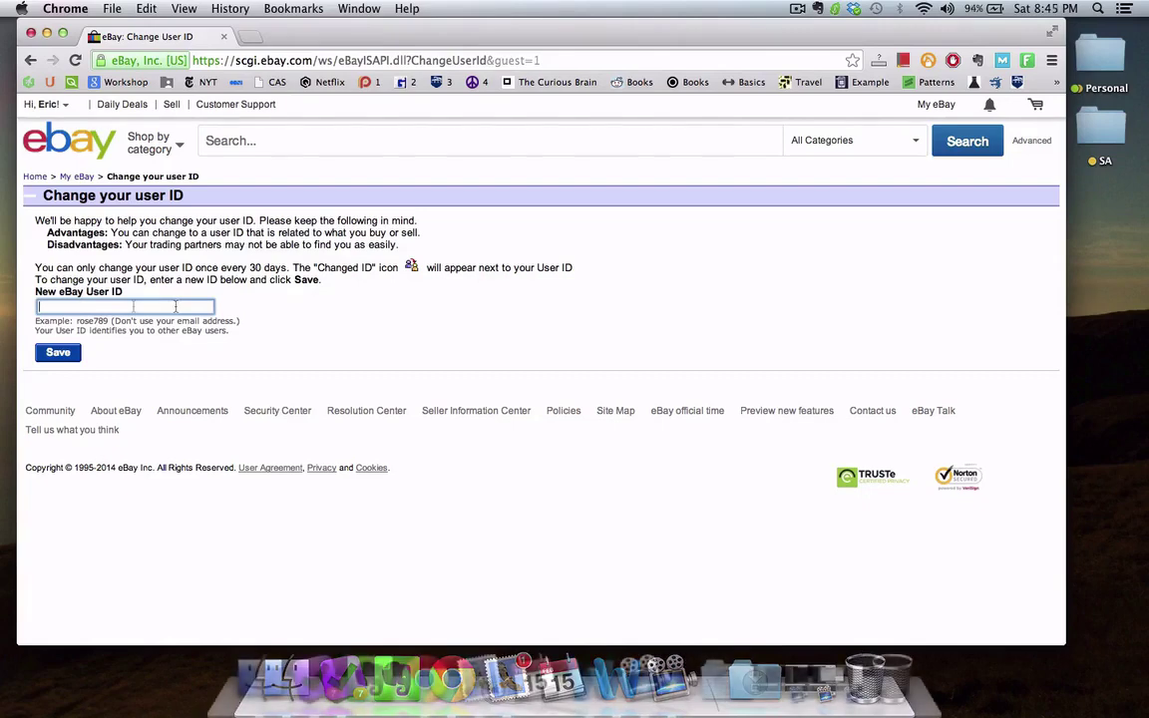
pyautogui.write('ySoftGoods')
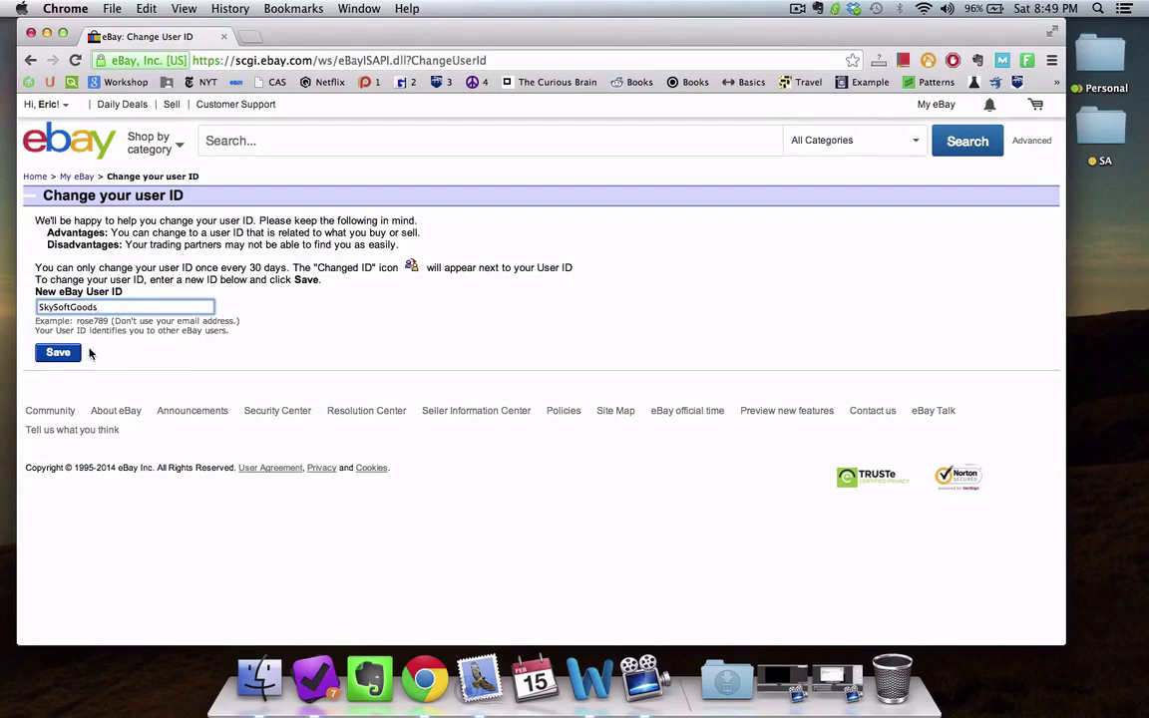
pyautogui.click(58, 353)
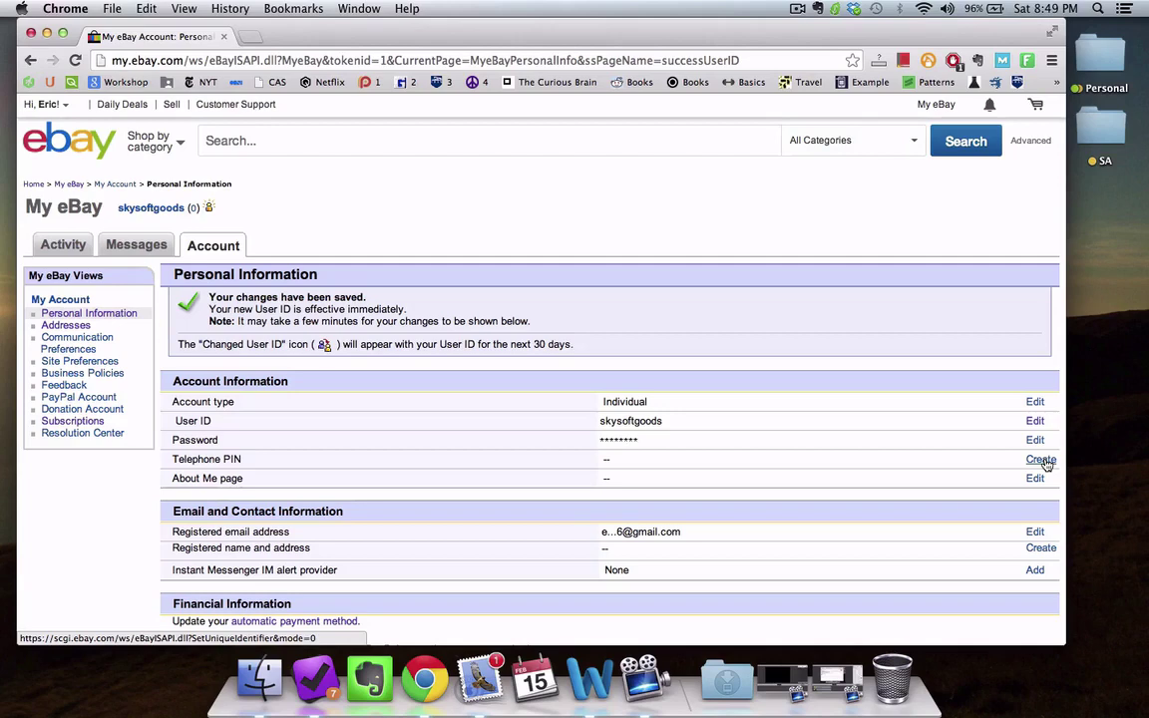
# Step: Look at the telephone PIN and address options, then return and scroll Personal Information to check Financial Information
pyautogui.click(1044, 460)
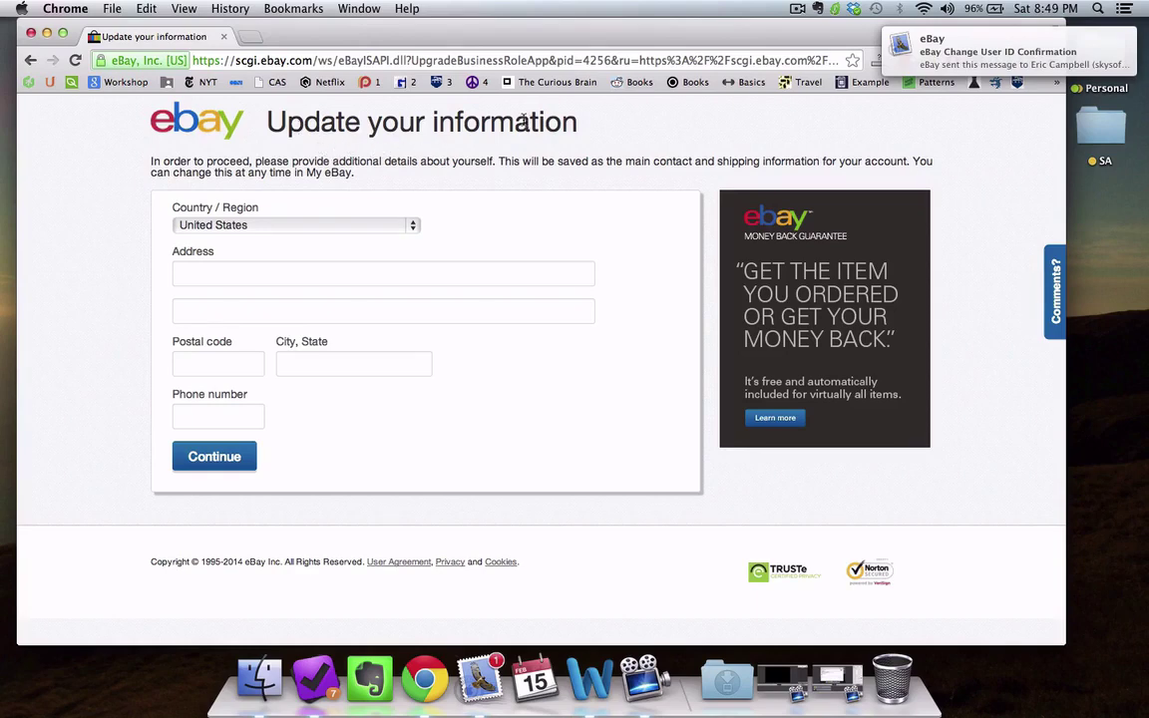
pyautogui.click(252, 271)
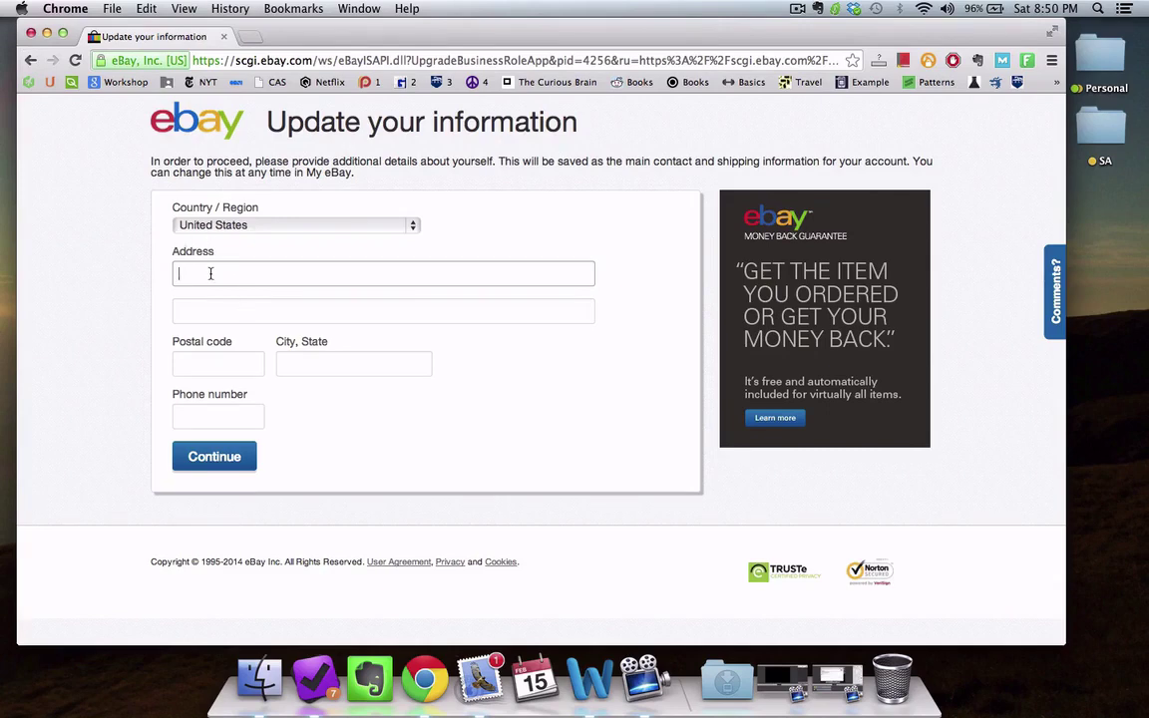
pyautogui.click(30, 60)
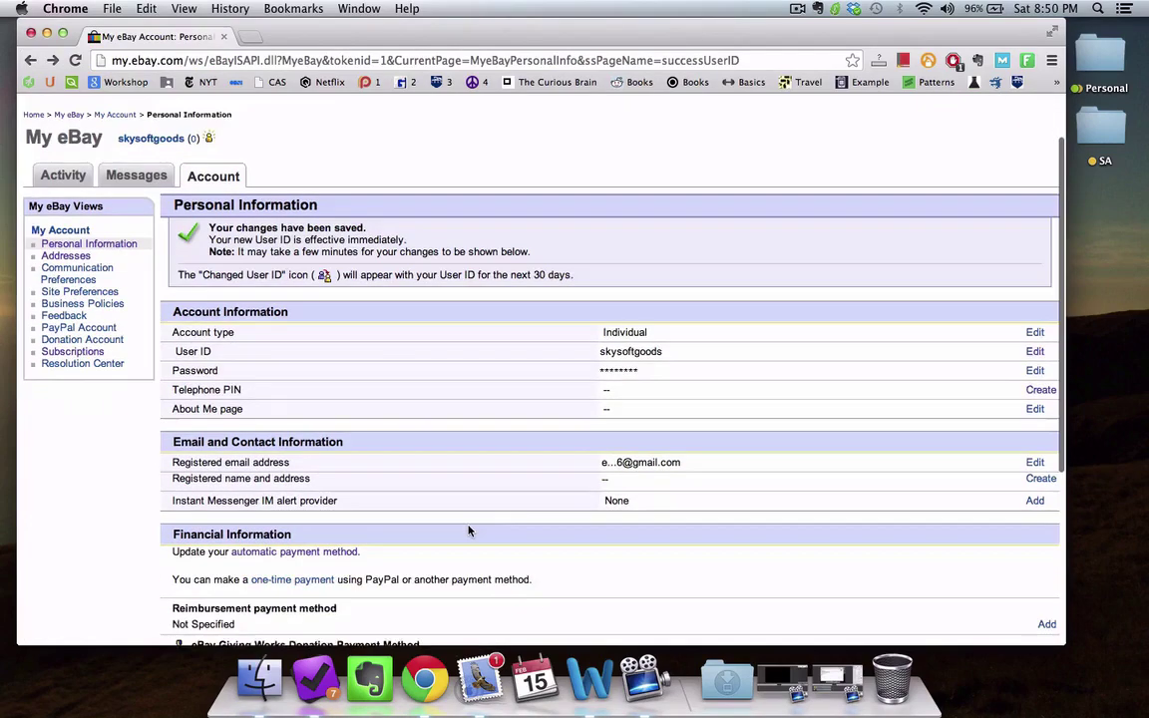
pyautogui.scroll(-5, 469, 531)
pyautogui.scroll(-2, 468, 530)
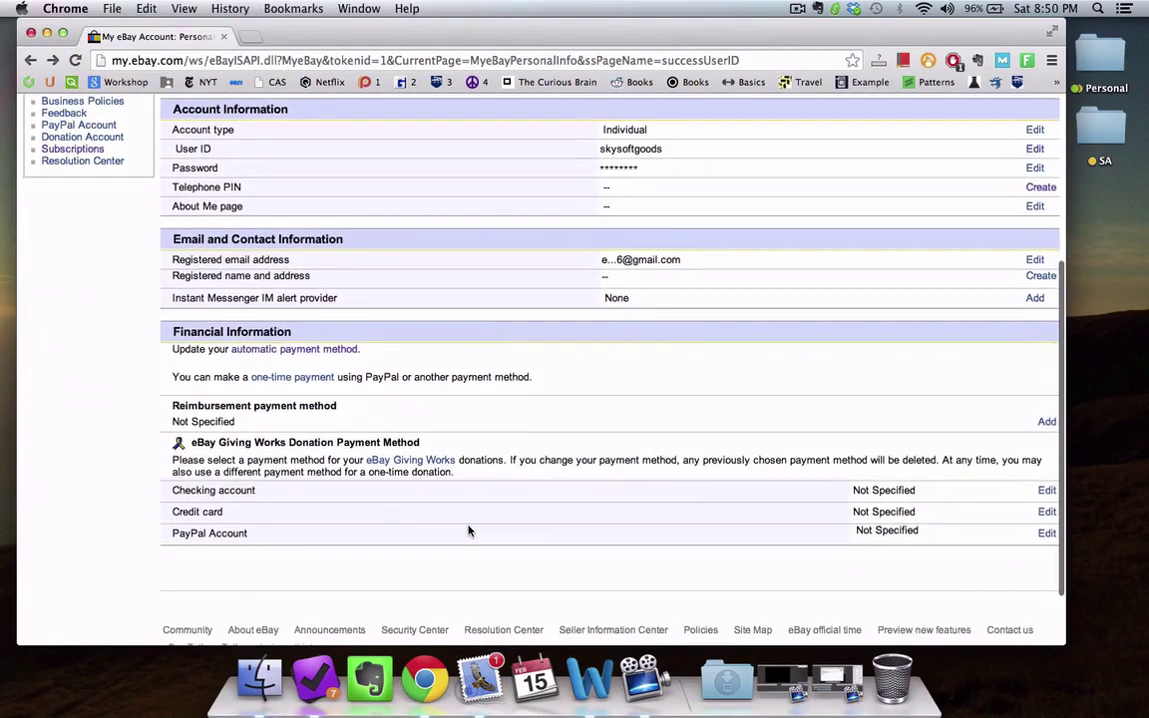
pyautogui.scroll(8, 469, 531)
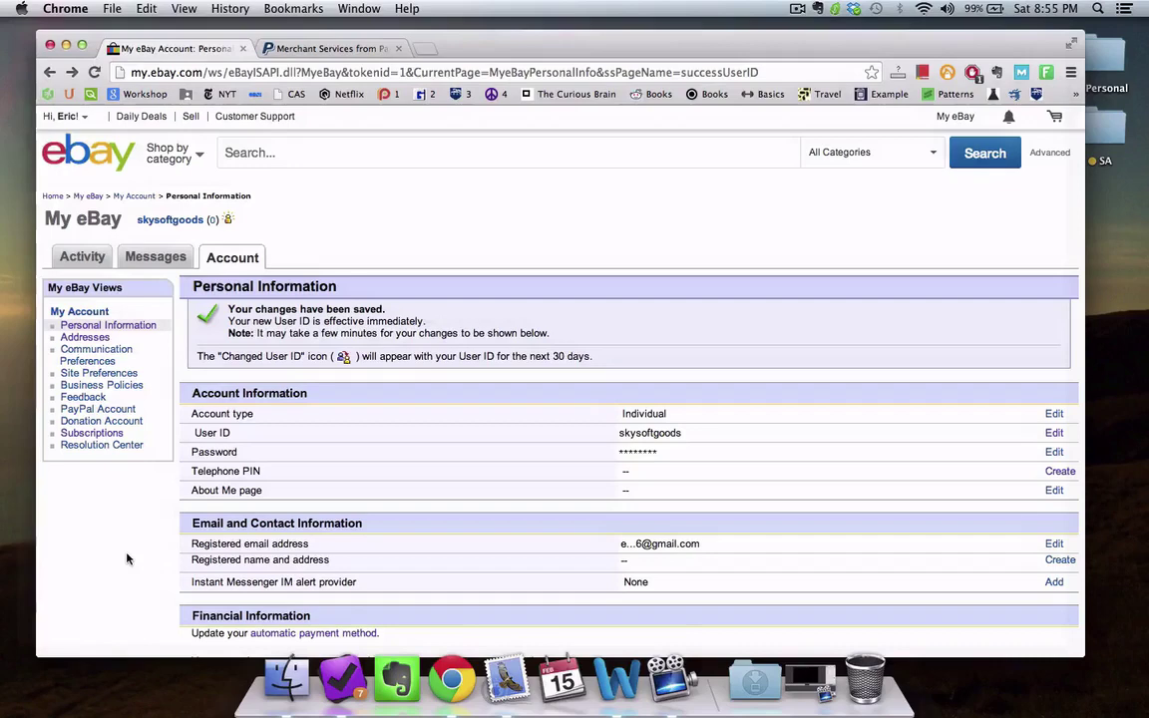
# Step: On the PayPal tab, begin Sign Up, choose a business account and the free Standard payments plan
pyautogui.click(333, 50)
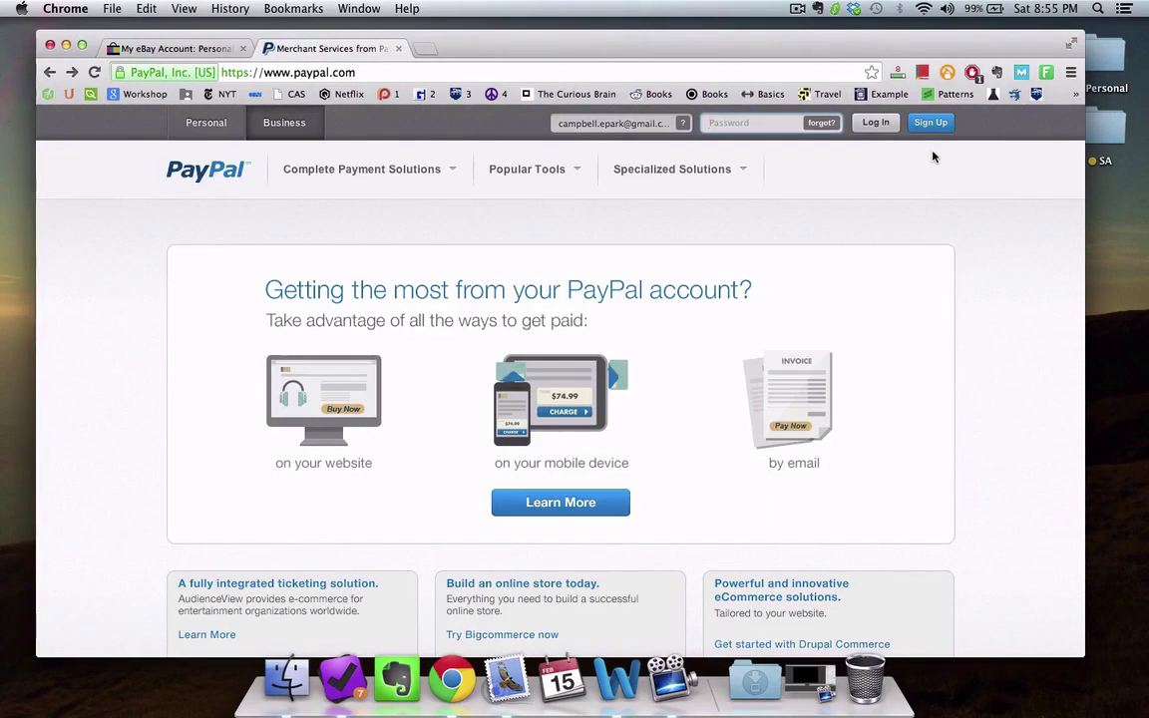
pyautogui.click(329, 70)
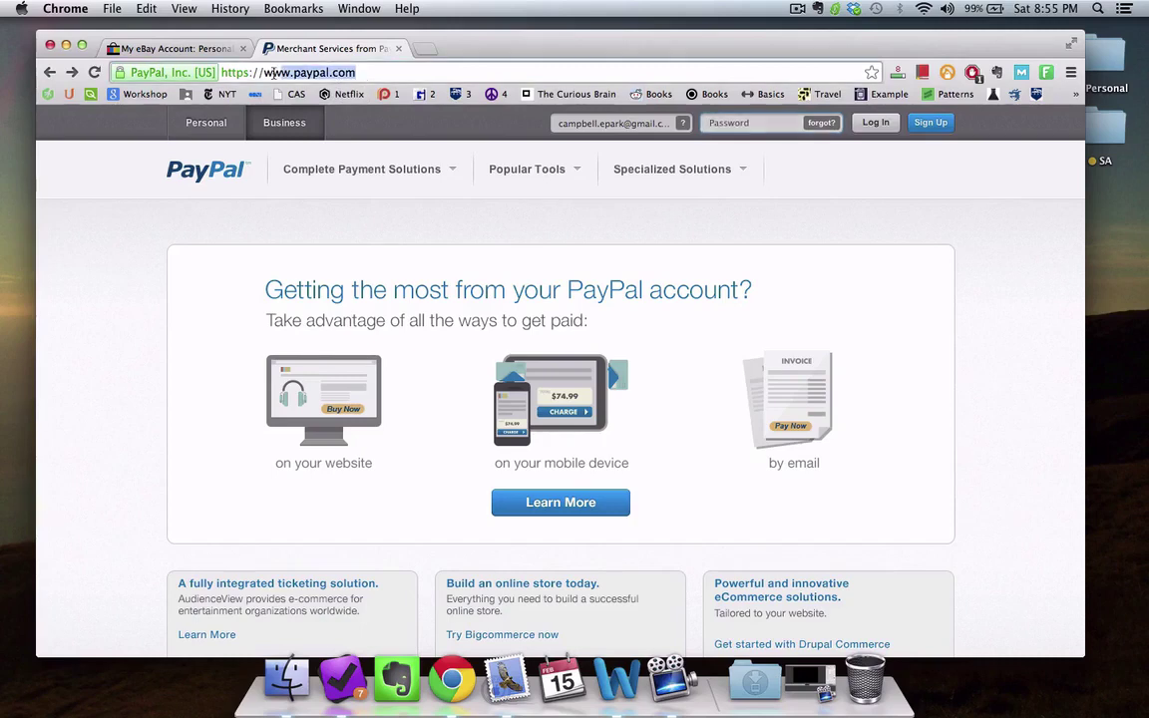
pyautogui.click(831, 243)
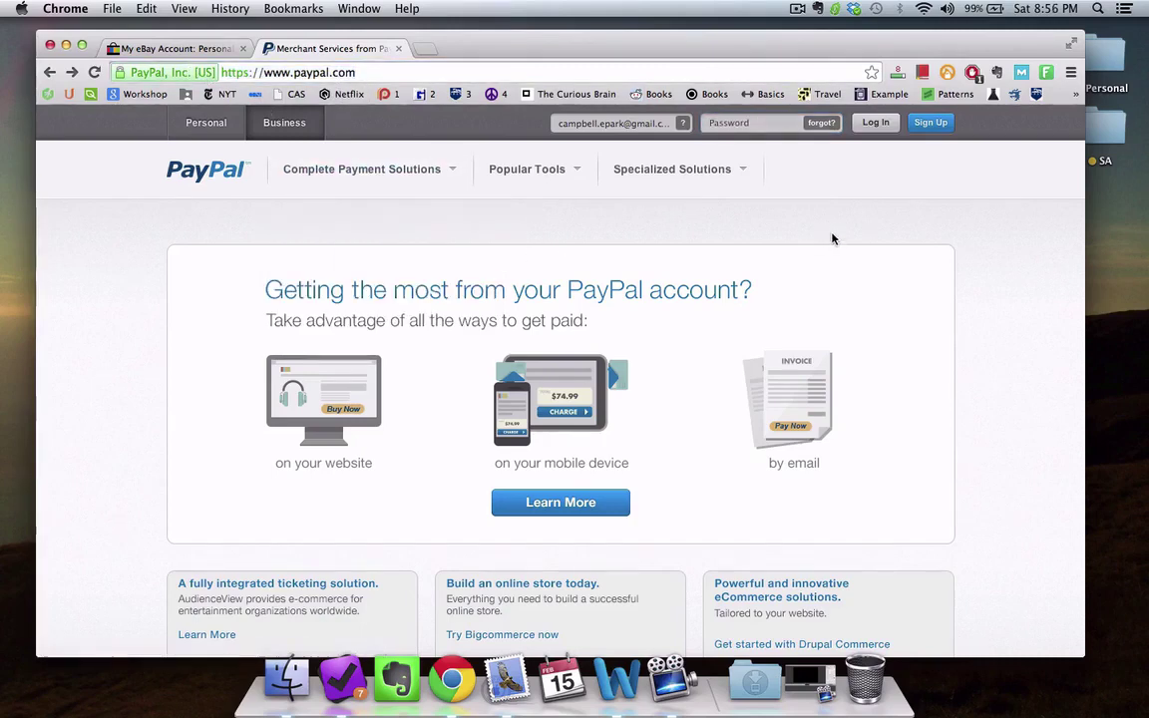
pyautogui.click(935, 125)
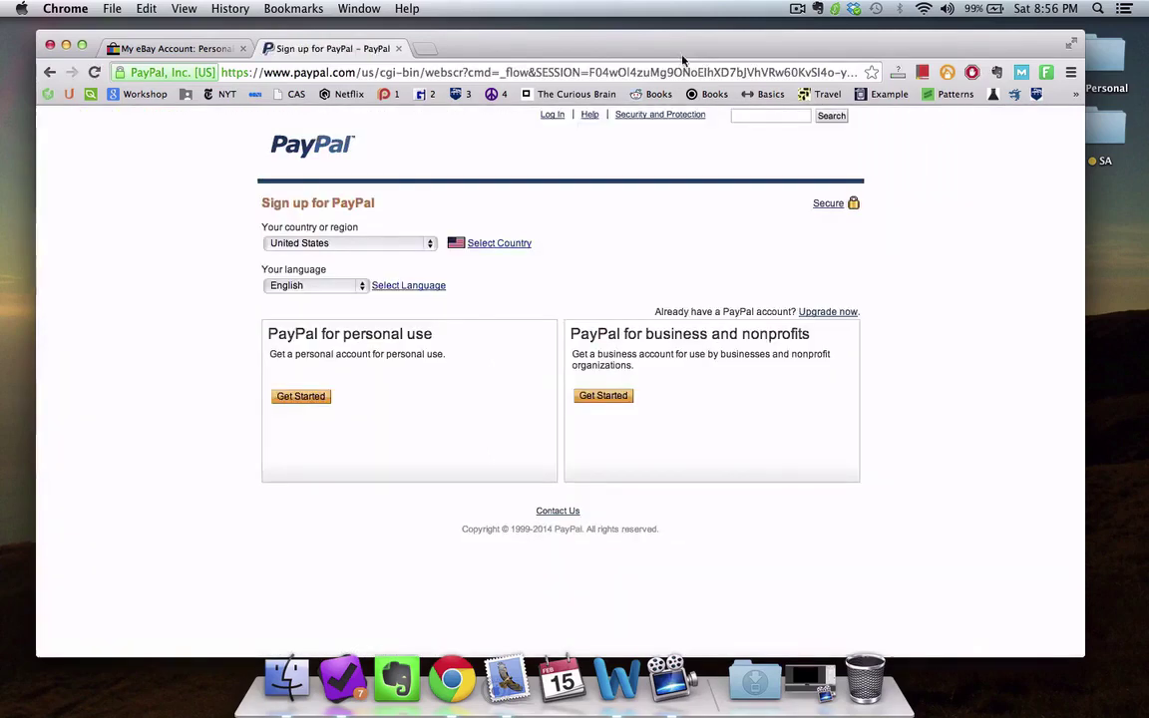
pyautogui.moveTo(646, 46); pyautogui.dragTo(646, 34)
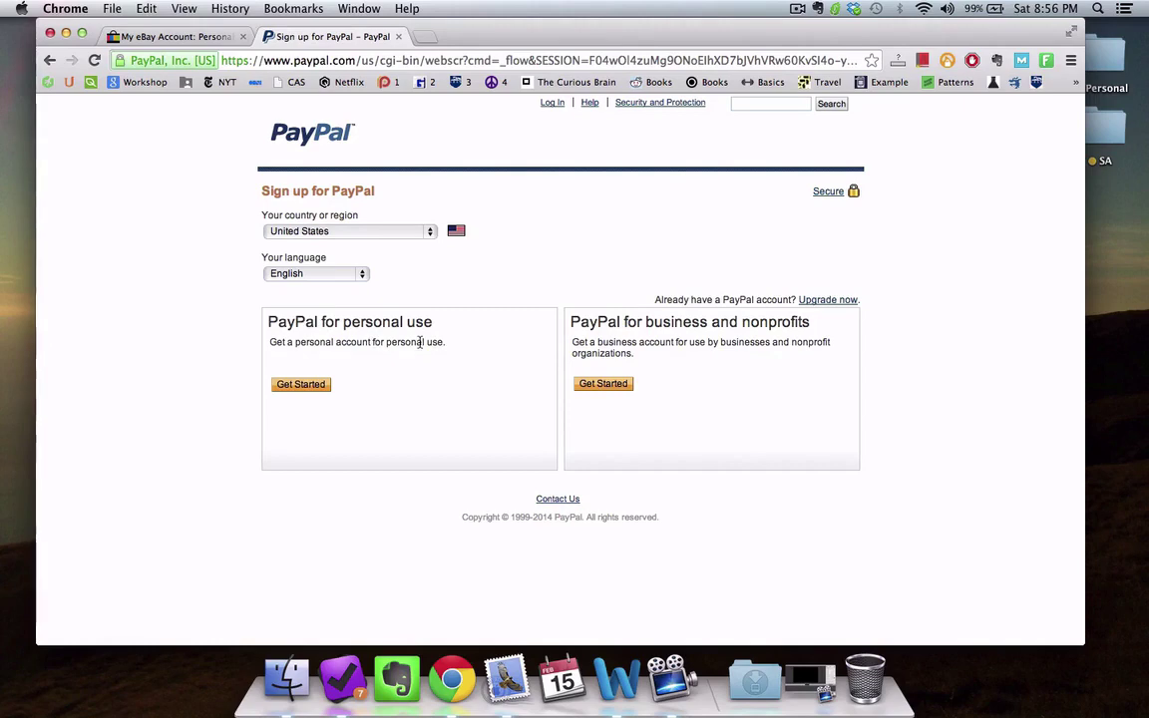
pyautogui.click(602, 386)
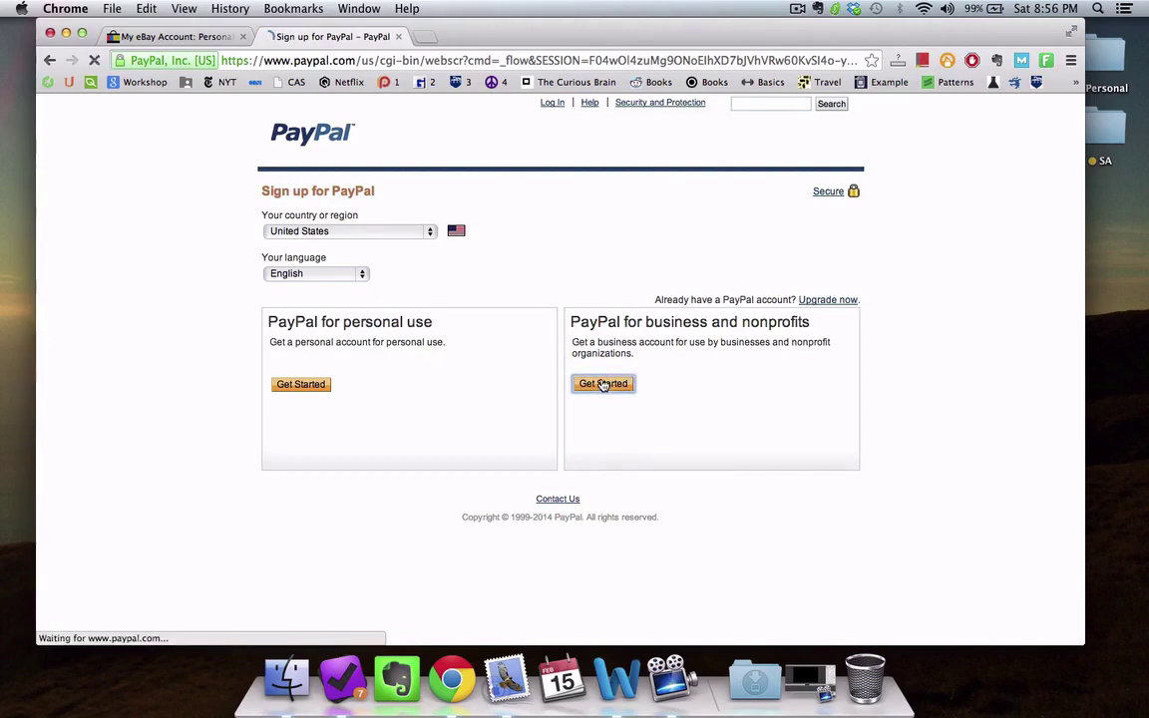
pyautogui.scroll(-2, 602, 386)
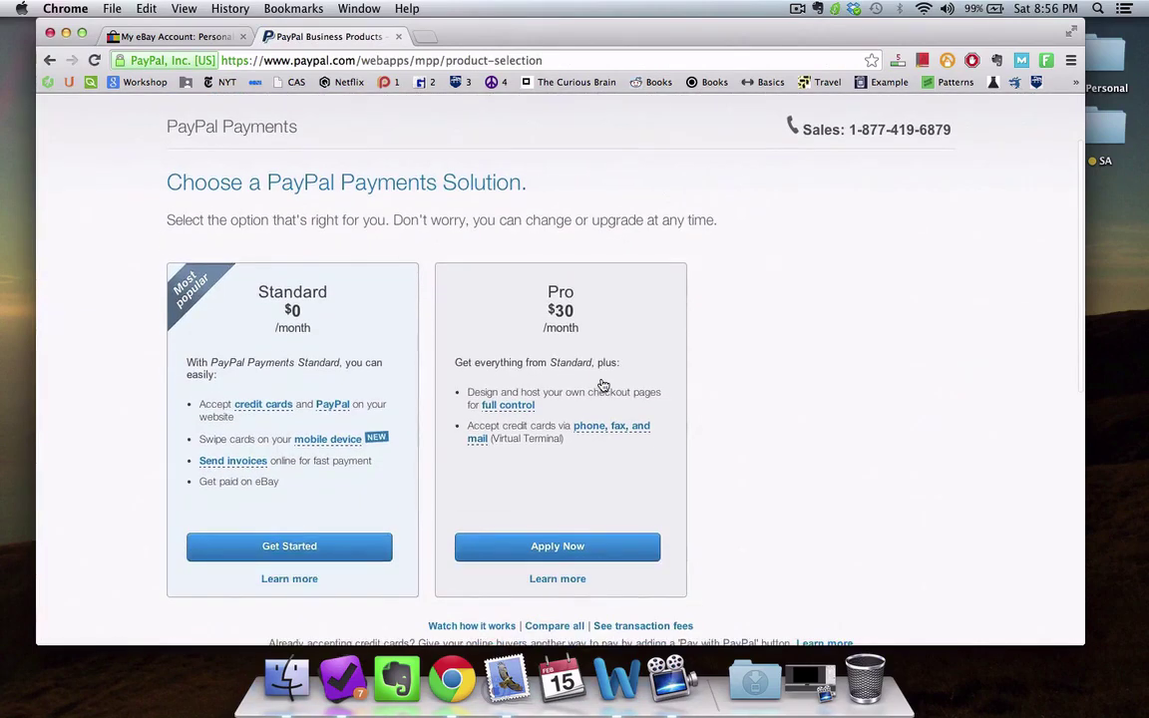
pyautogui.scroll(-1, 602, 386)
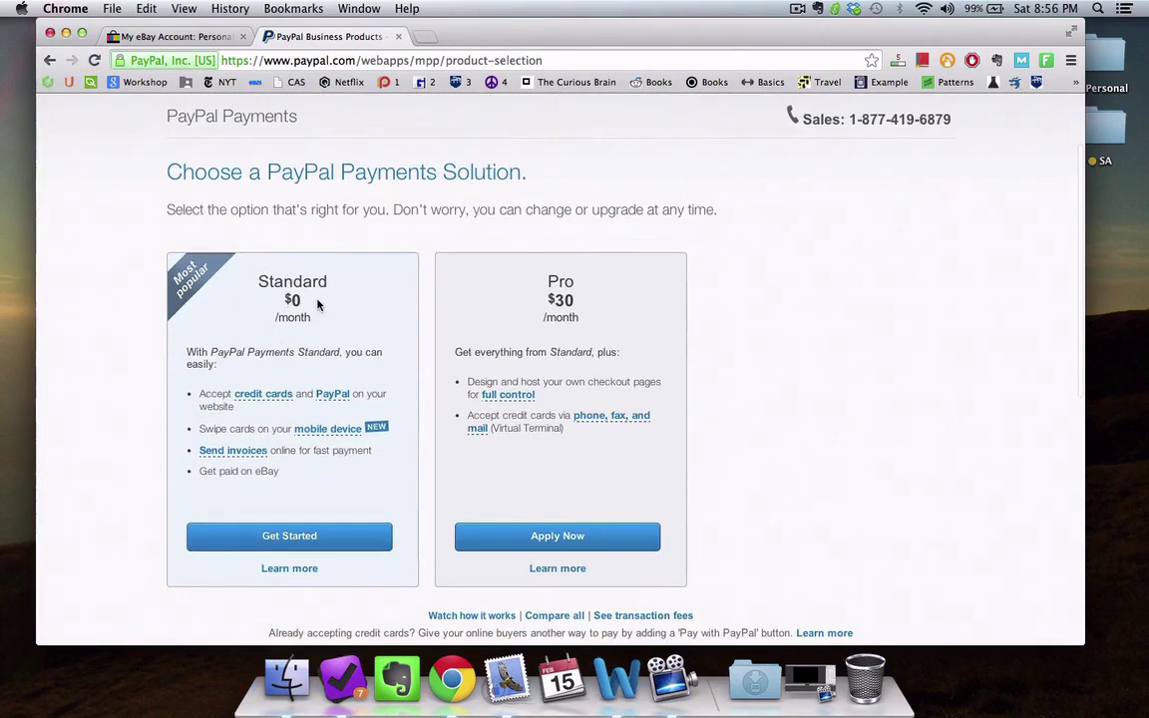
pyautogui.click(245, 542)
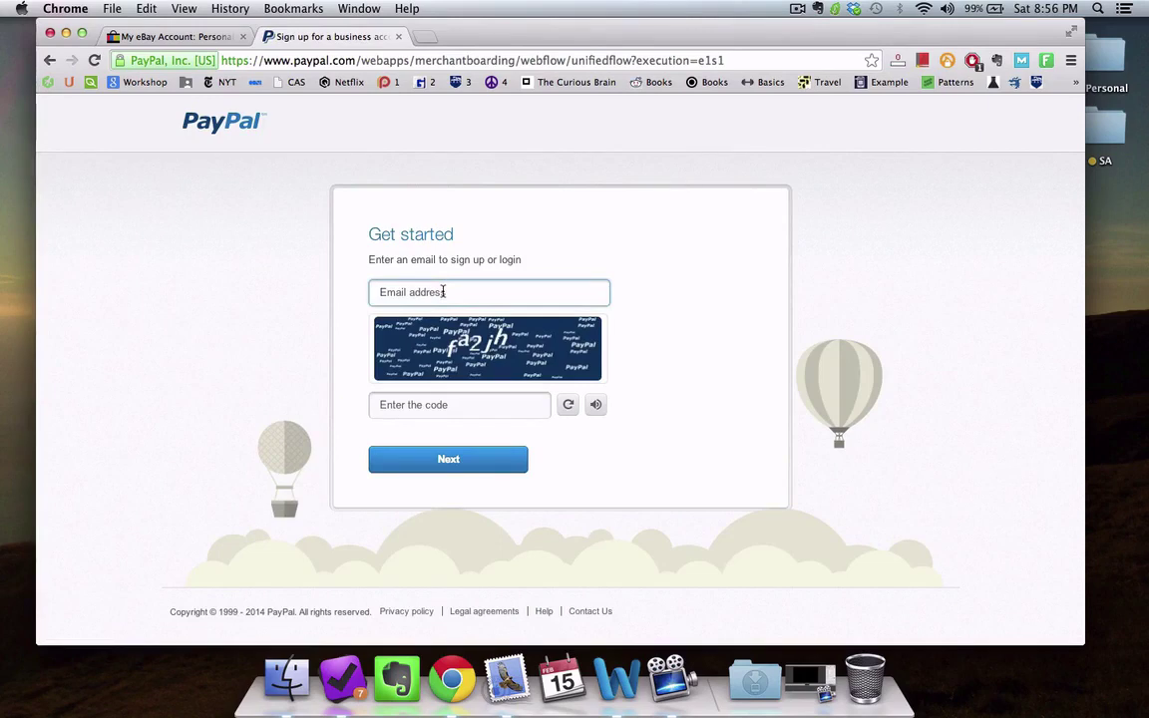
# Step: Enter the sign-up e-mail address and security code and submit them
pyautogui.click(443, 291)
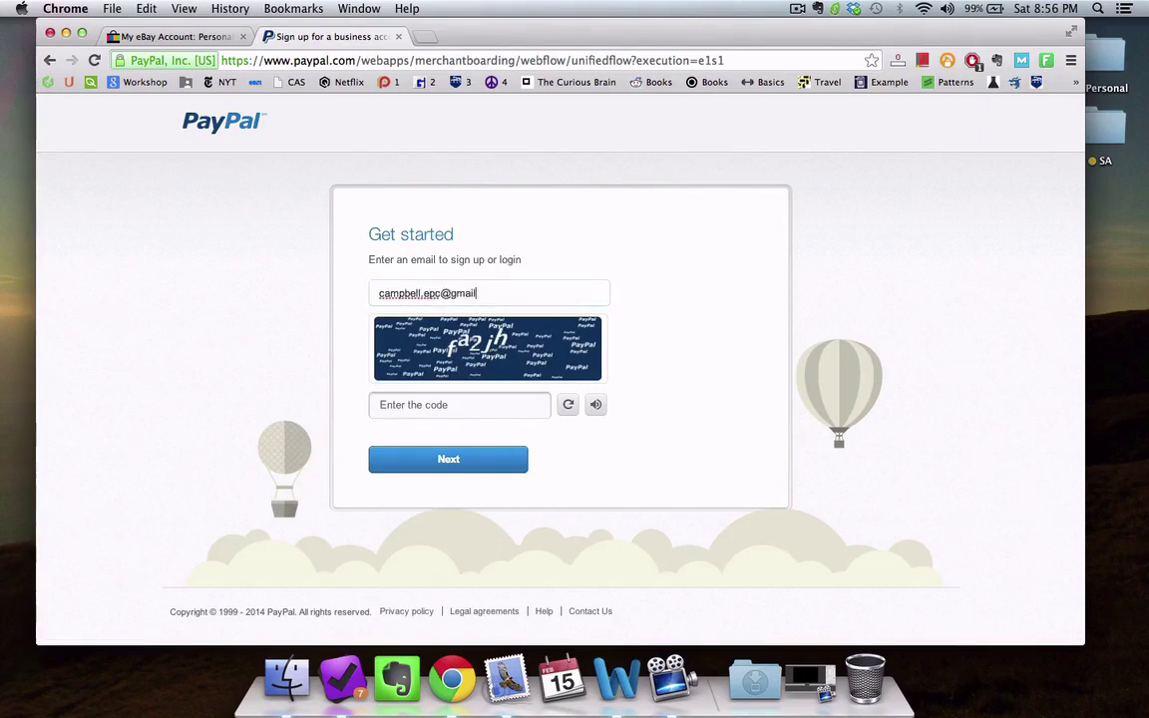
pyautogui.click(459, 404)
pyautogui.write('fa2jh')
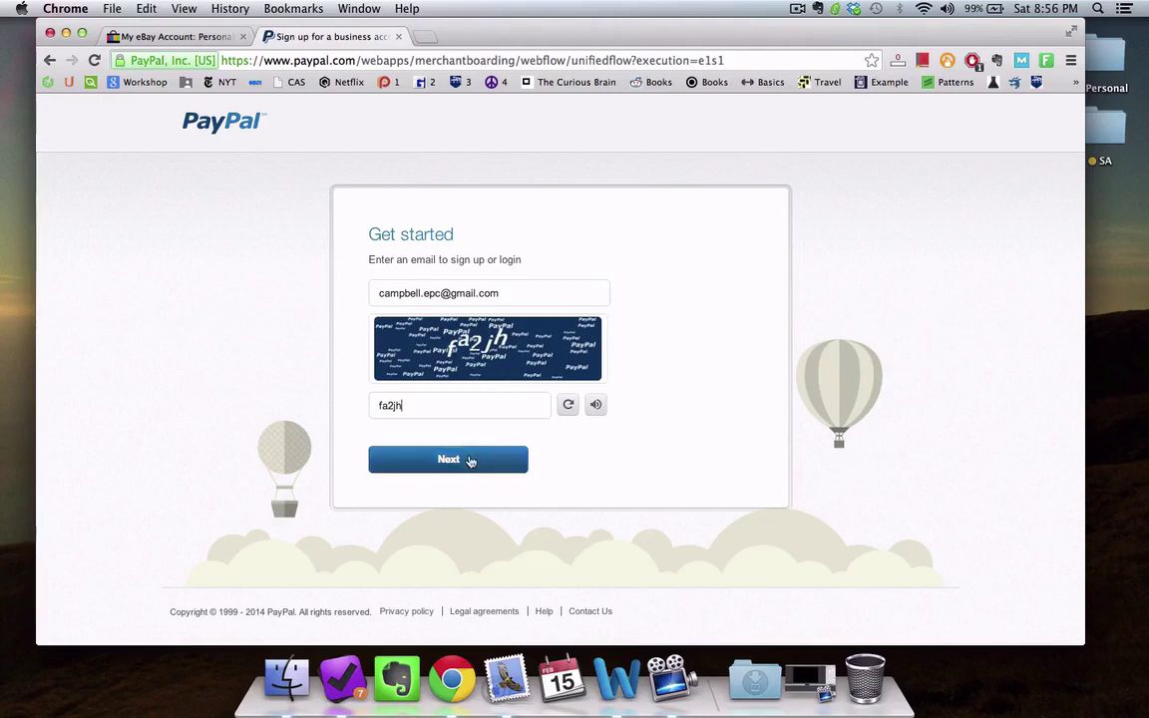
pyautogui.click(471, 461)
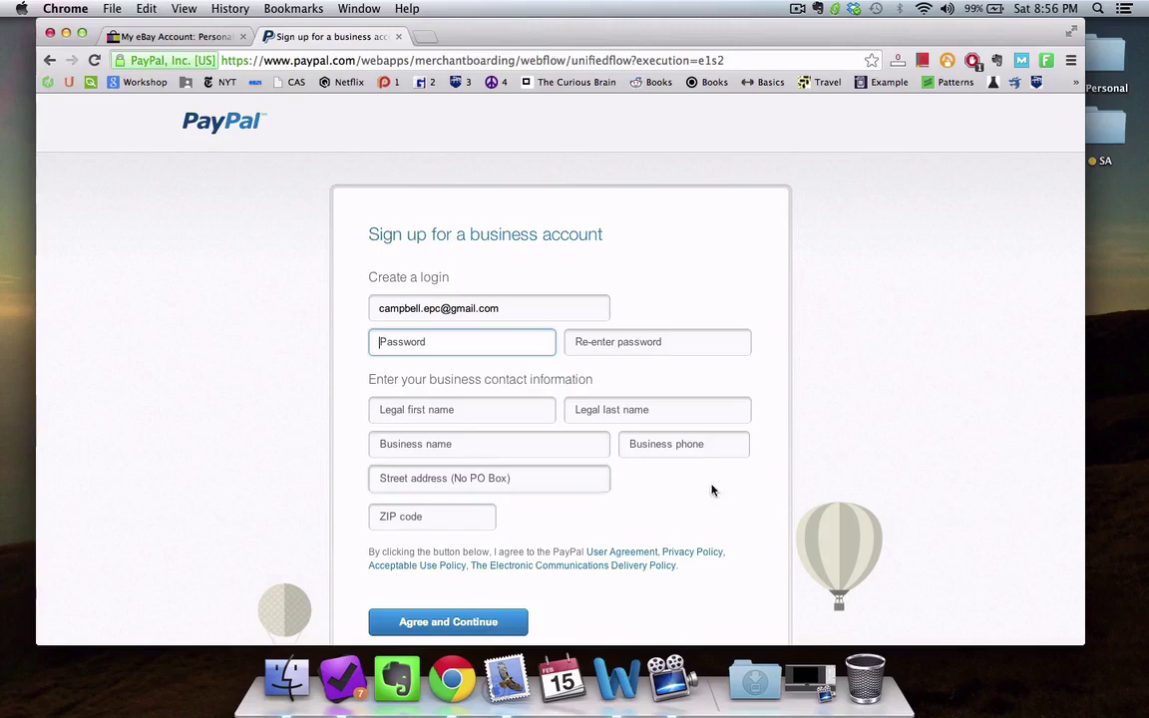
# Step: Enter the new PayPal password in both password fields
pyautogui.write('•••••••••')
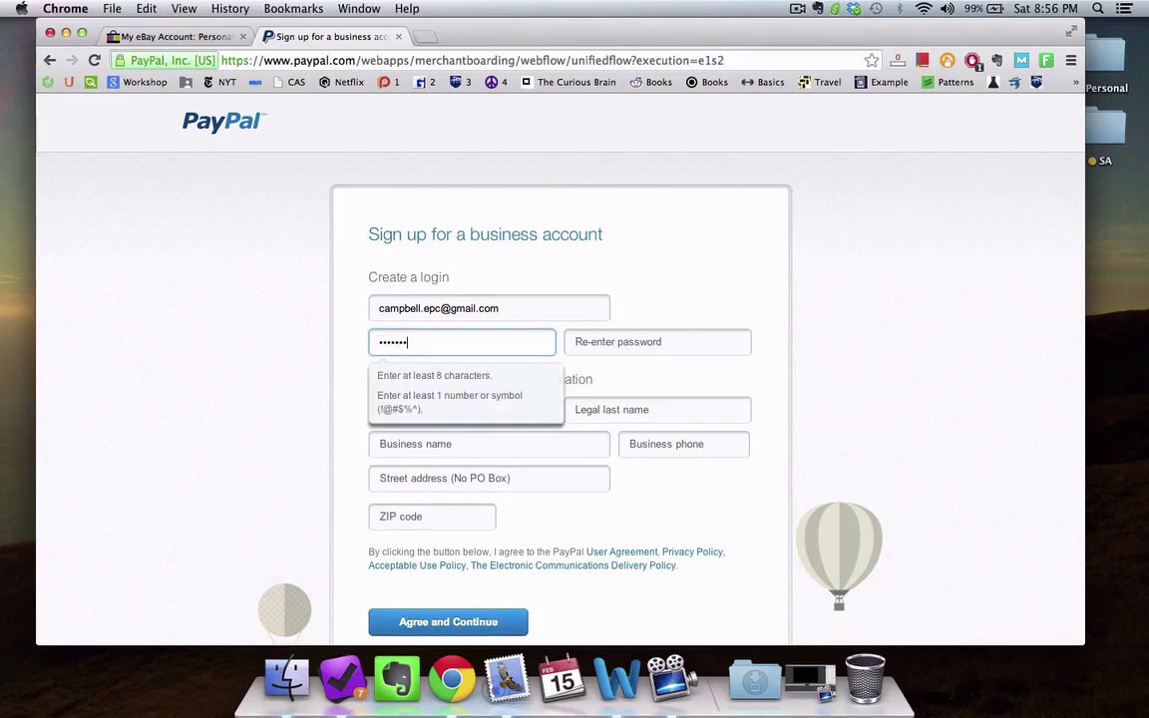
pyautogui.press('Tab')
pyautogui.write('•••••••••')
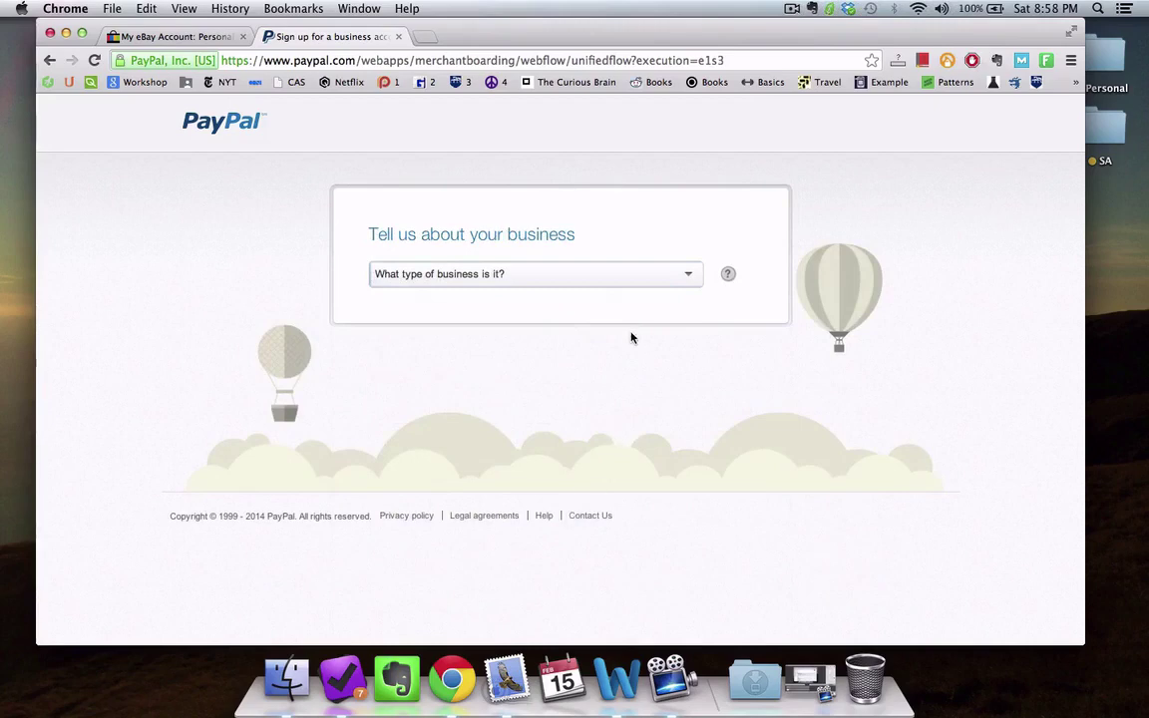
# Step: Submit business details: Individual/Sole Proprietorship, Clothing/Children's clothing, USD $5,000 - USD $25,000 sales, no website
pyautogui.click(618, 283)
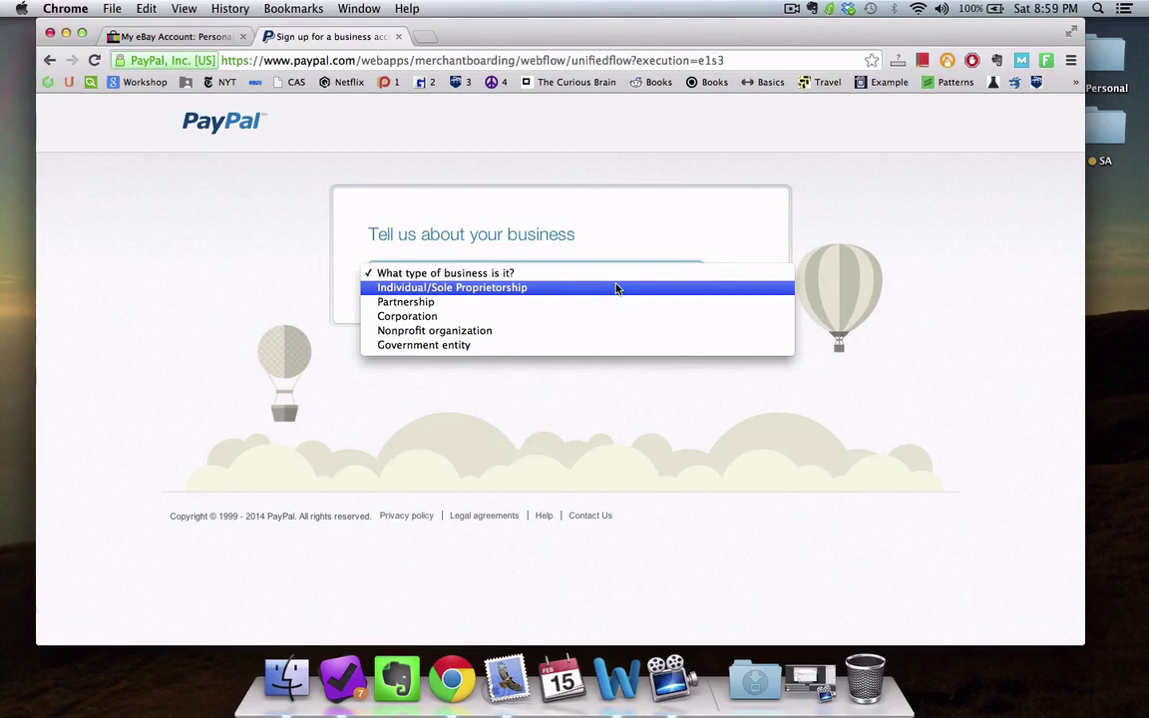
pyautogui.click(616, 290)
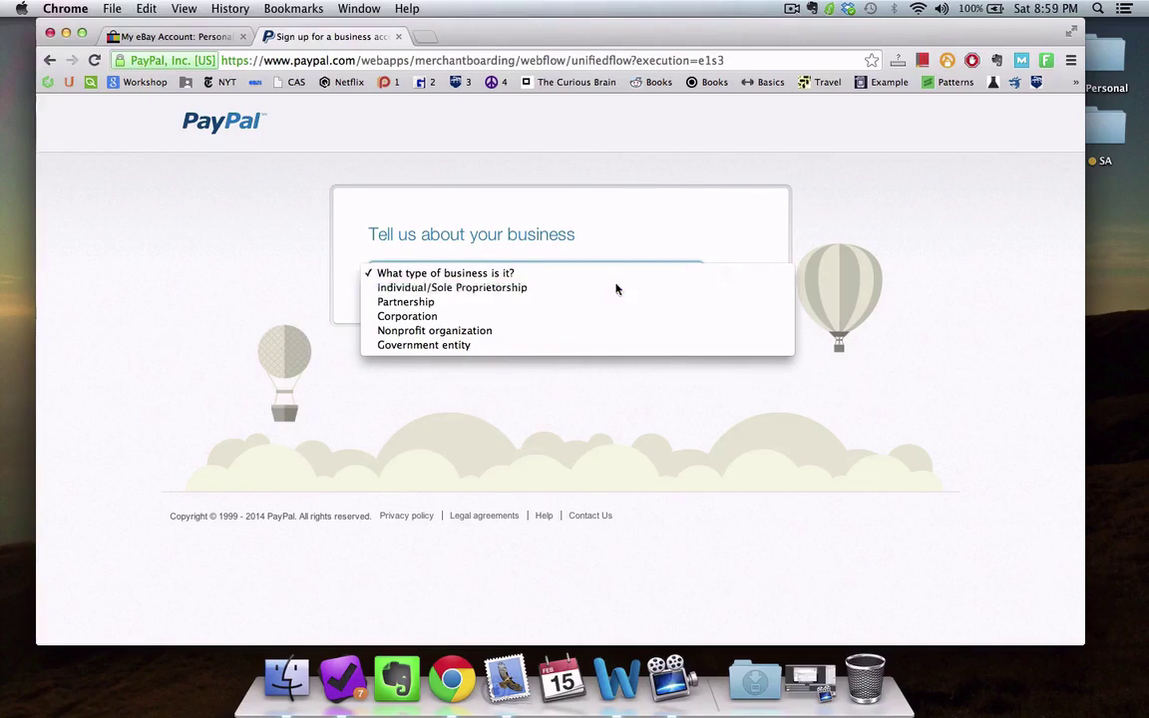
pyautogui.click(603, 312)
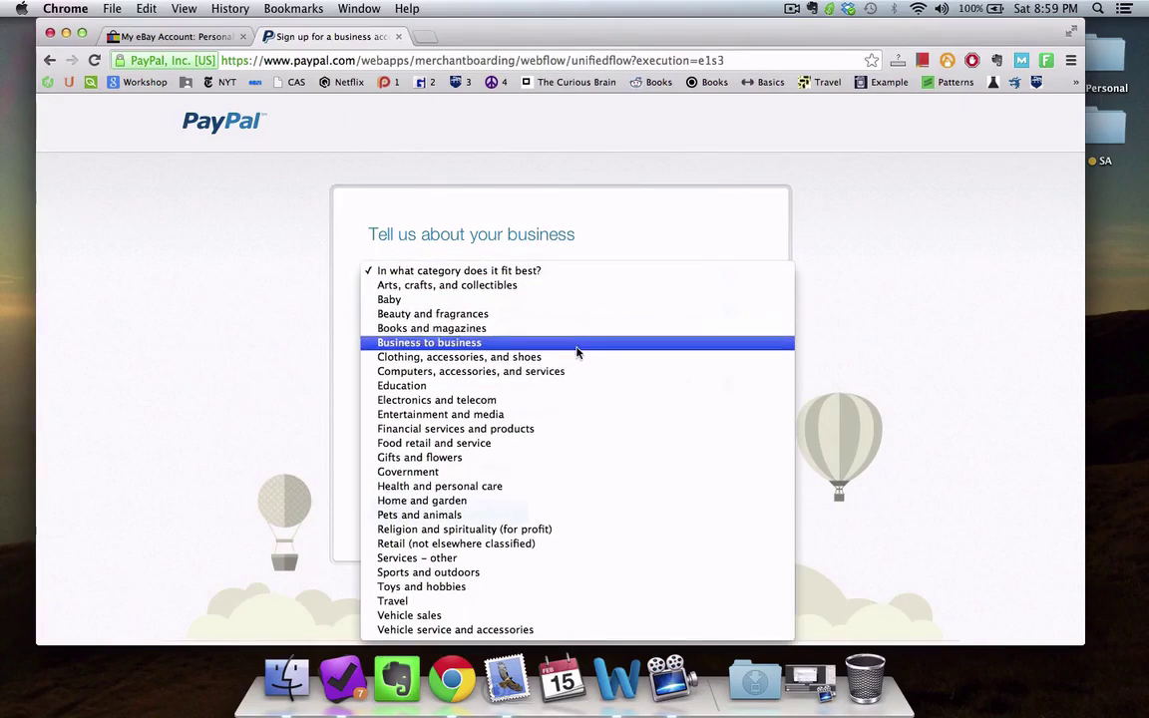
pyautogui.click(566, 357)
pyautogui.click(493, 351)
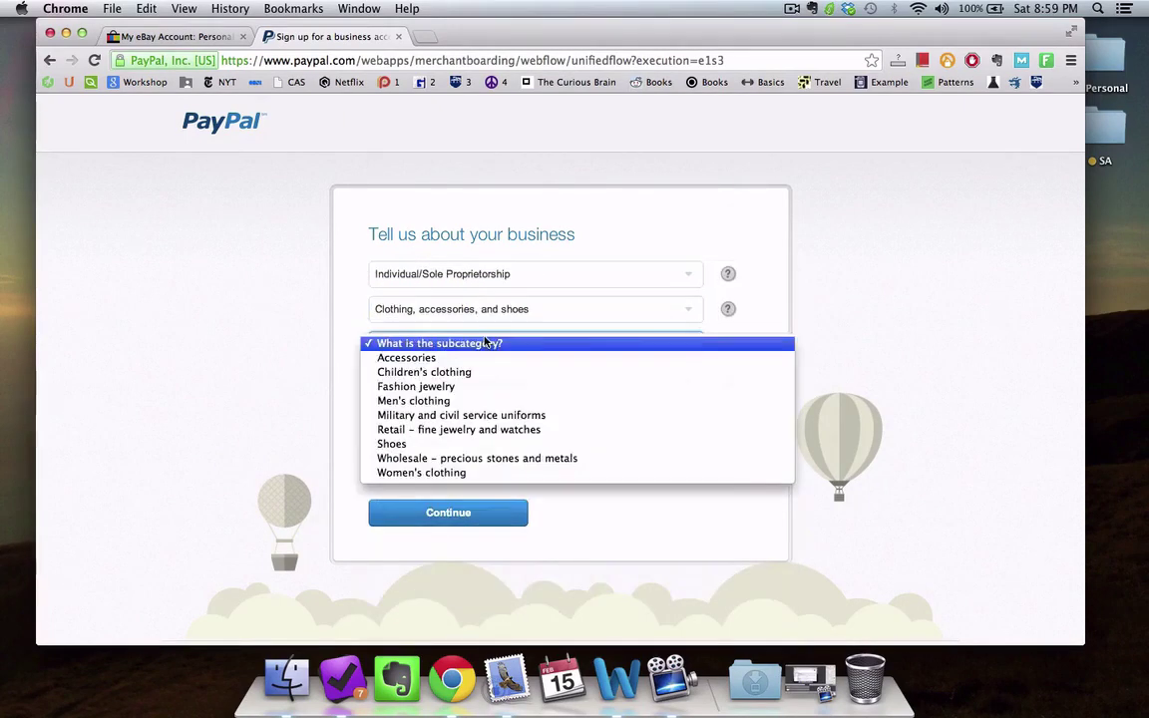
pyautogui.click(487, 374)
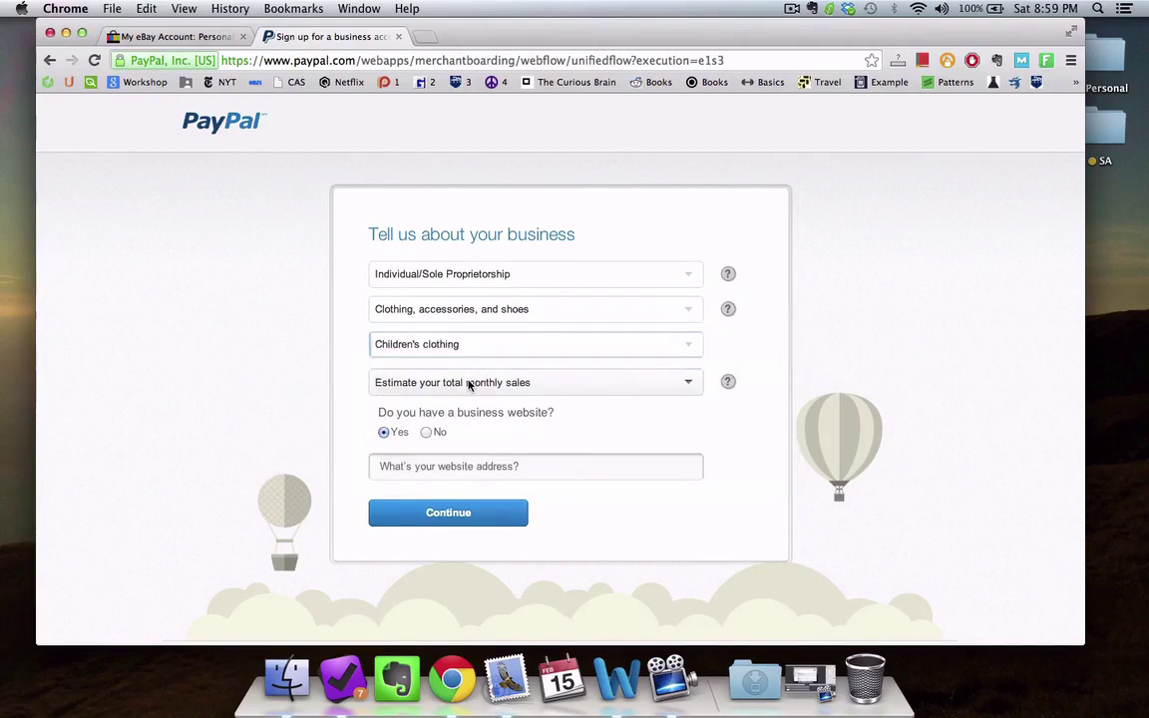
pyautogui.click(470, 385)
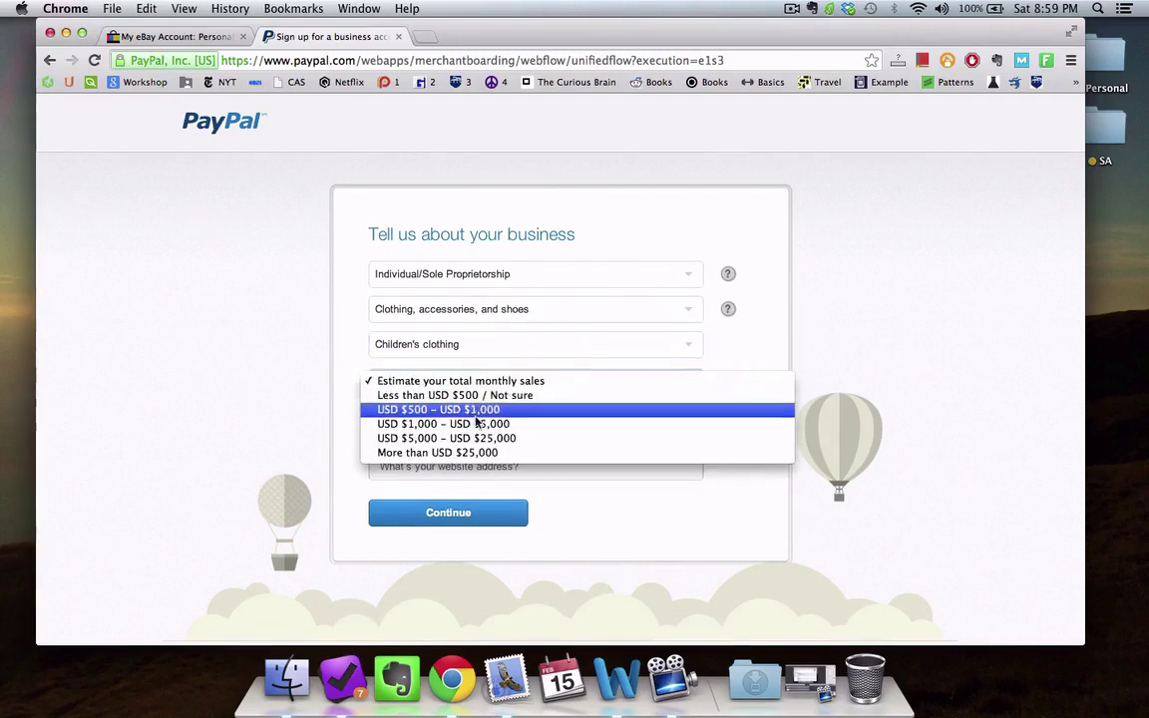
pyautogui.click(481, 437)
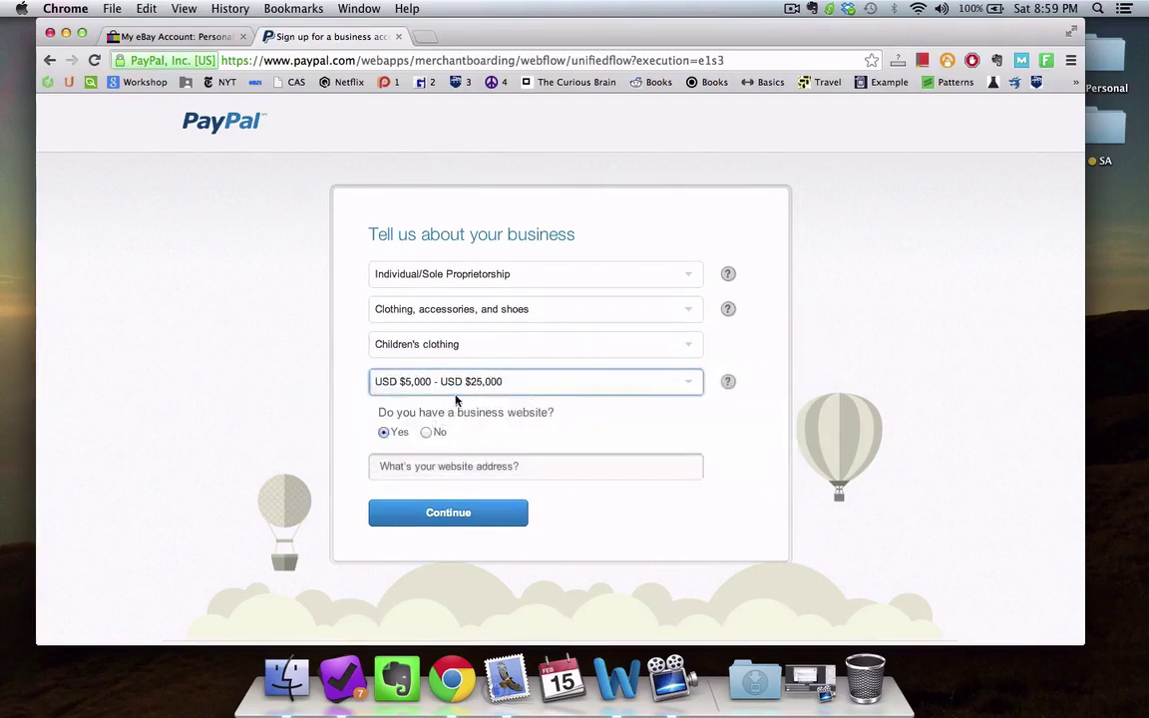
pyautogui.click(426, 432)
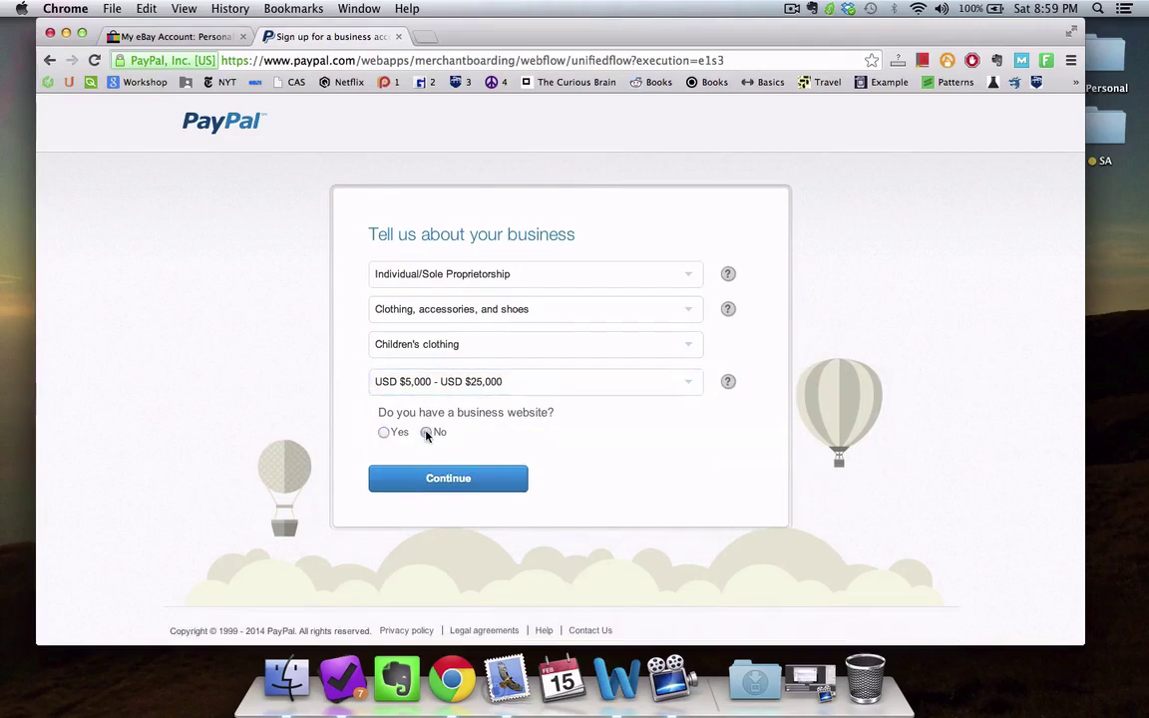
pyautogui.click(436, 480)
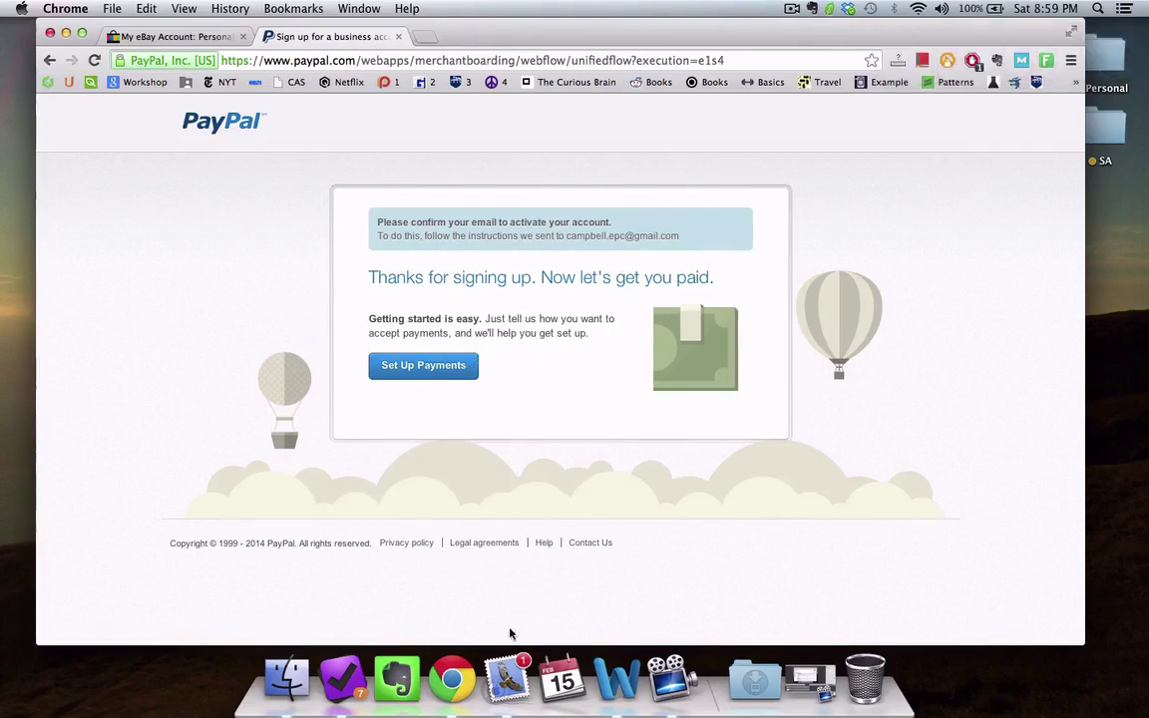
# Step: Open PayPal's confirmation message in Mail and follow its Confirm Your Email Address link
pyautogui.click(506, 676)
pyautogui.click(212, 145)
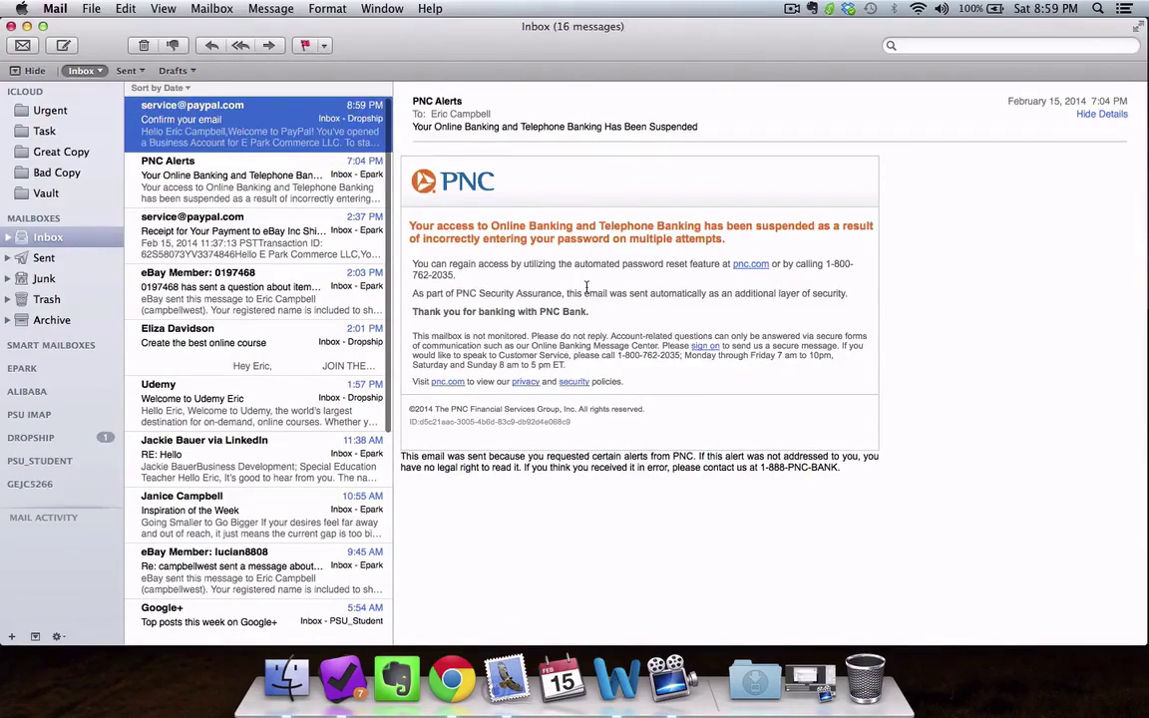
pyautogui.click(671, 475)
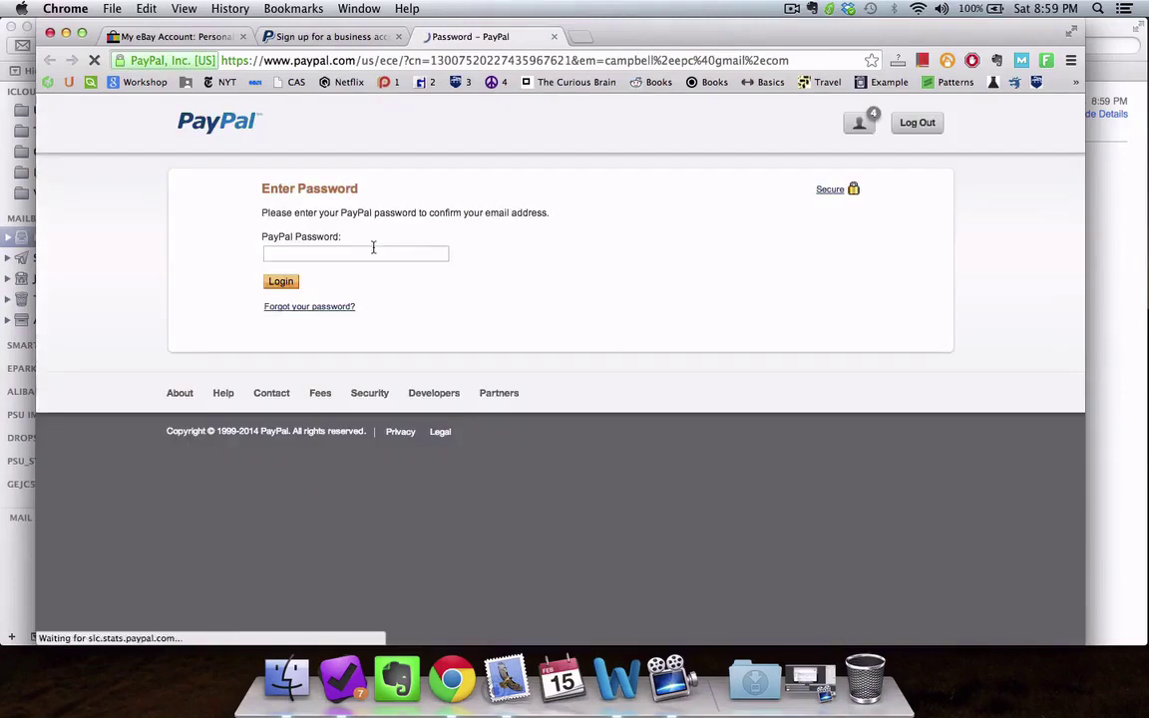
# Step: Log in with the PayPal password to confirm the e-mail, then scroll the popular ways to get paid page
pyautogui.click(373, 252)
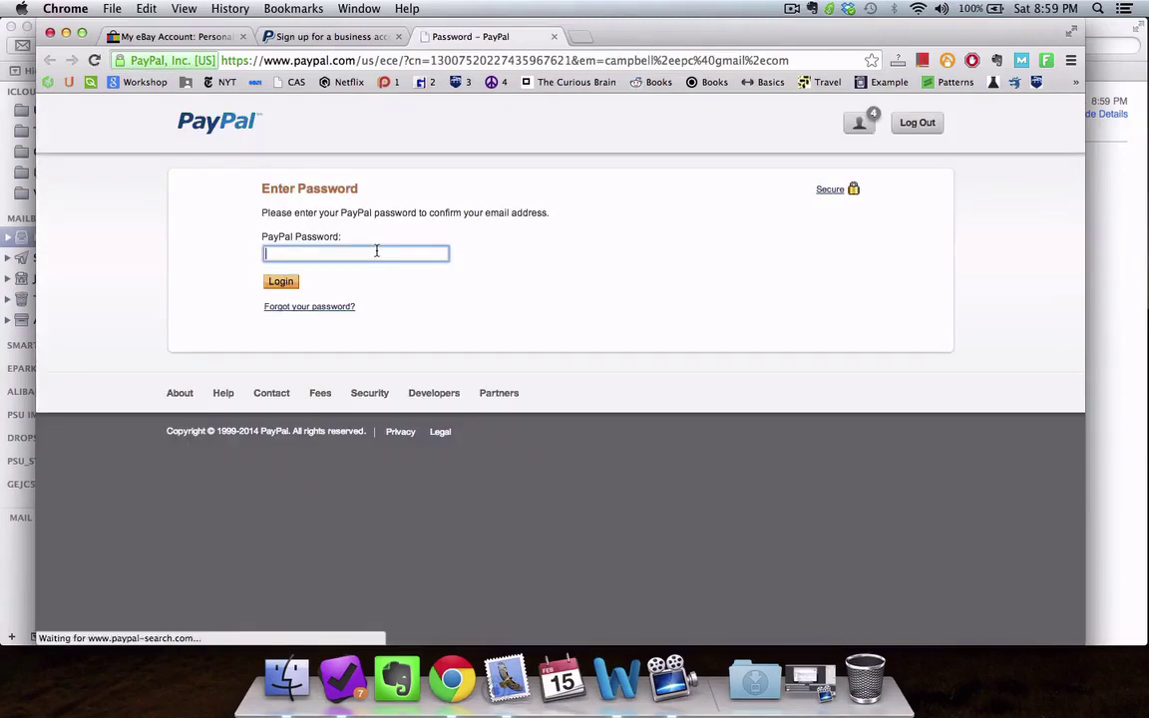
pyautogui.write('•••')
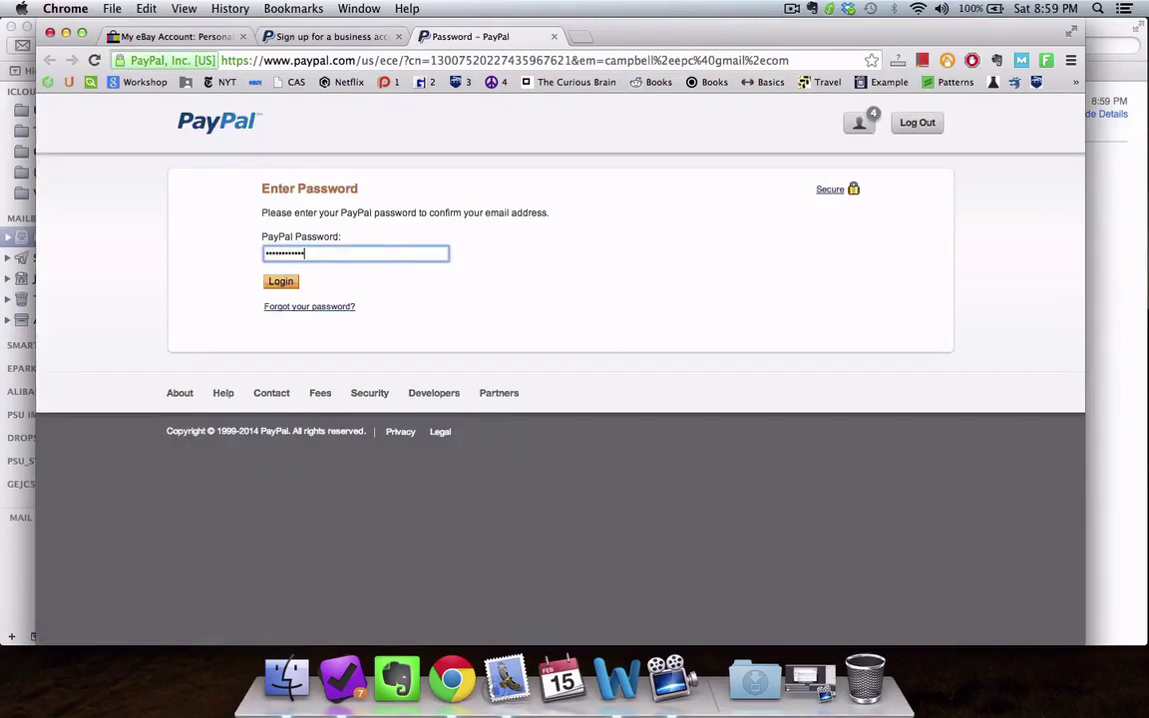
pyautogui.press('Return')
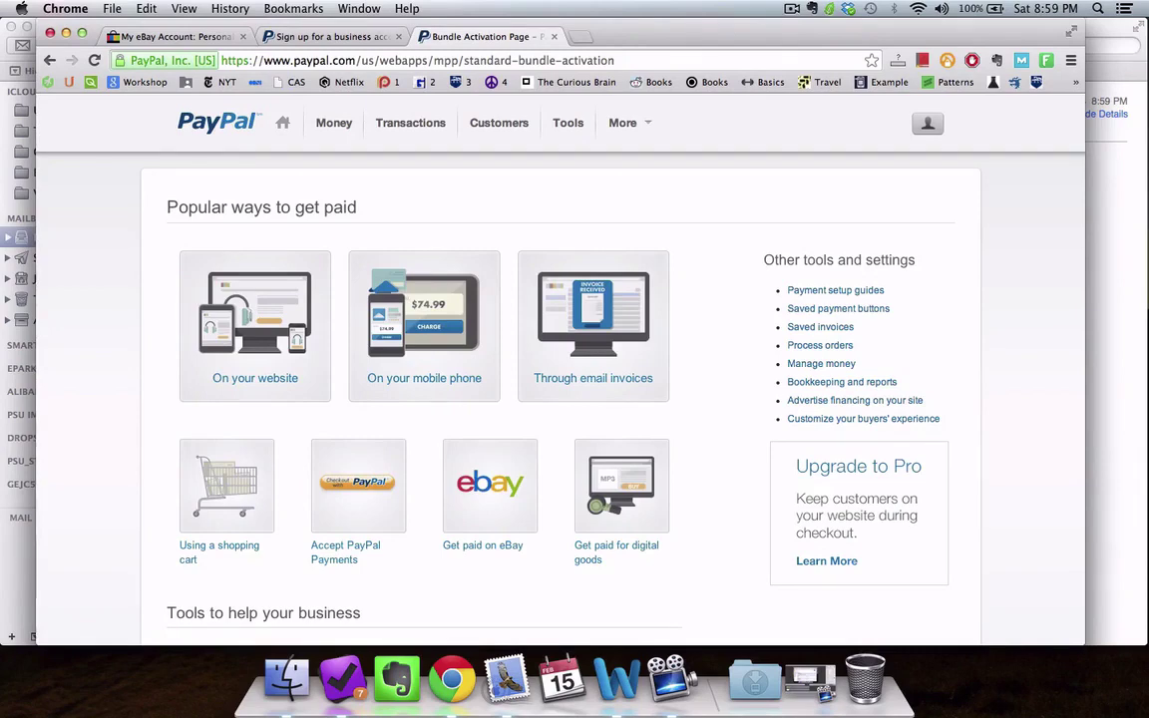
pyautogui.scroll(-3, 501, 422)
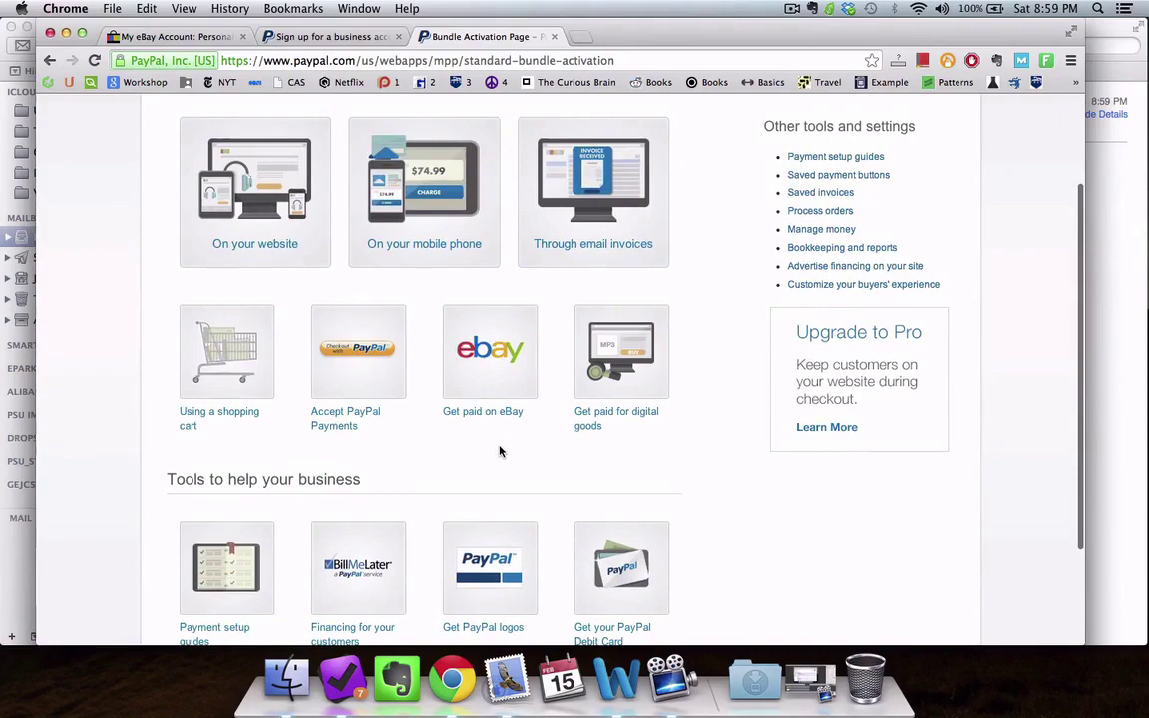
pyautogui.scroll(-3, 500, 449)
pyautogui.scroll(5, 500, 449)
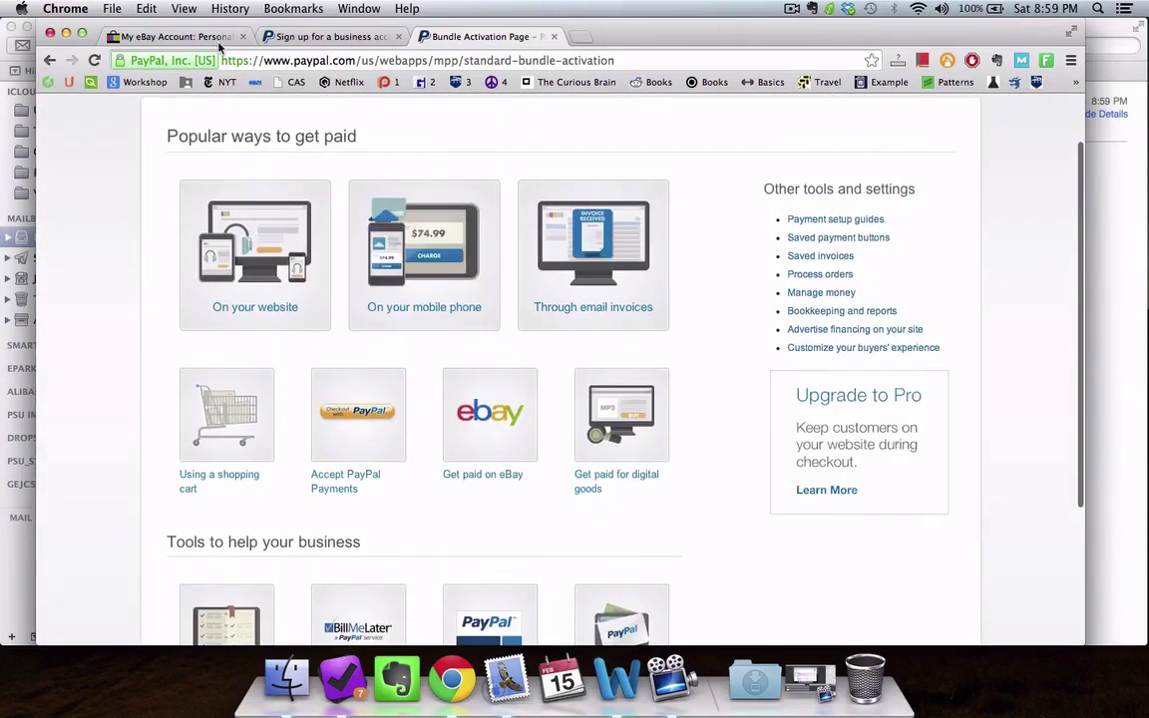
# Step: Return to the My eBay tab, open Account settings, and scroll to Your PayPal Account Information
pyautogui.click(184, 37)
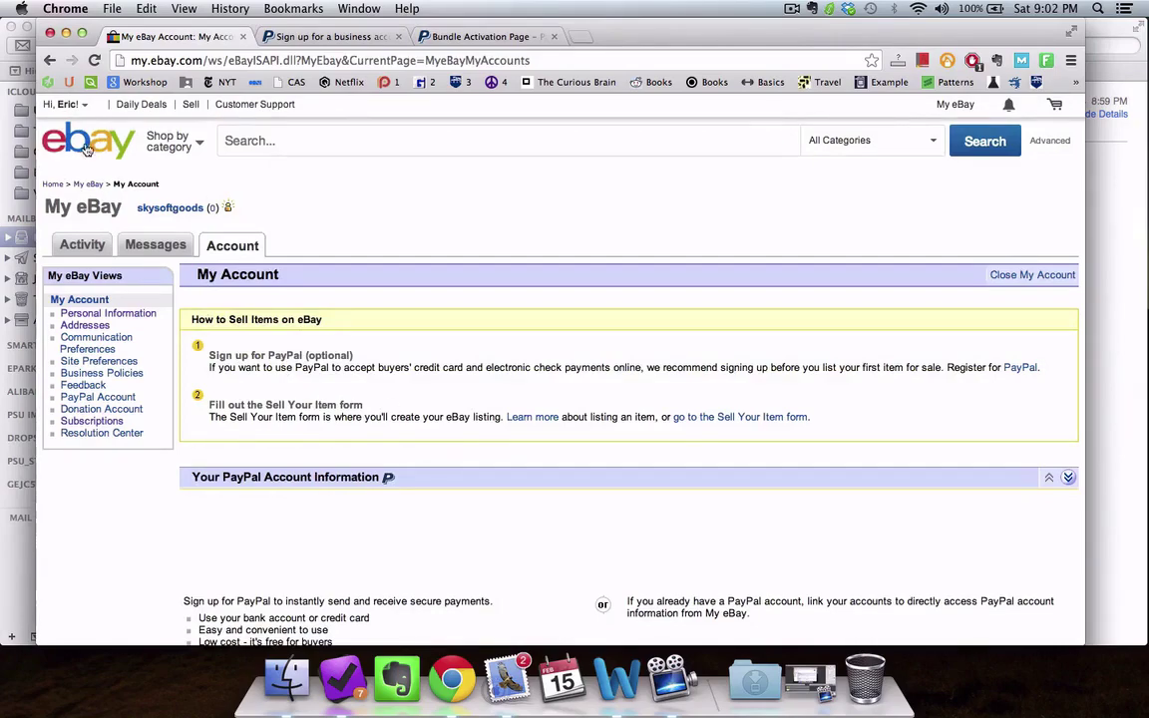
pyautogui.scroll(-5, 312, 291)
pyautogui.scroll(5, 312, 291)
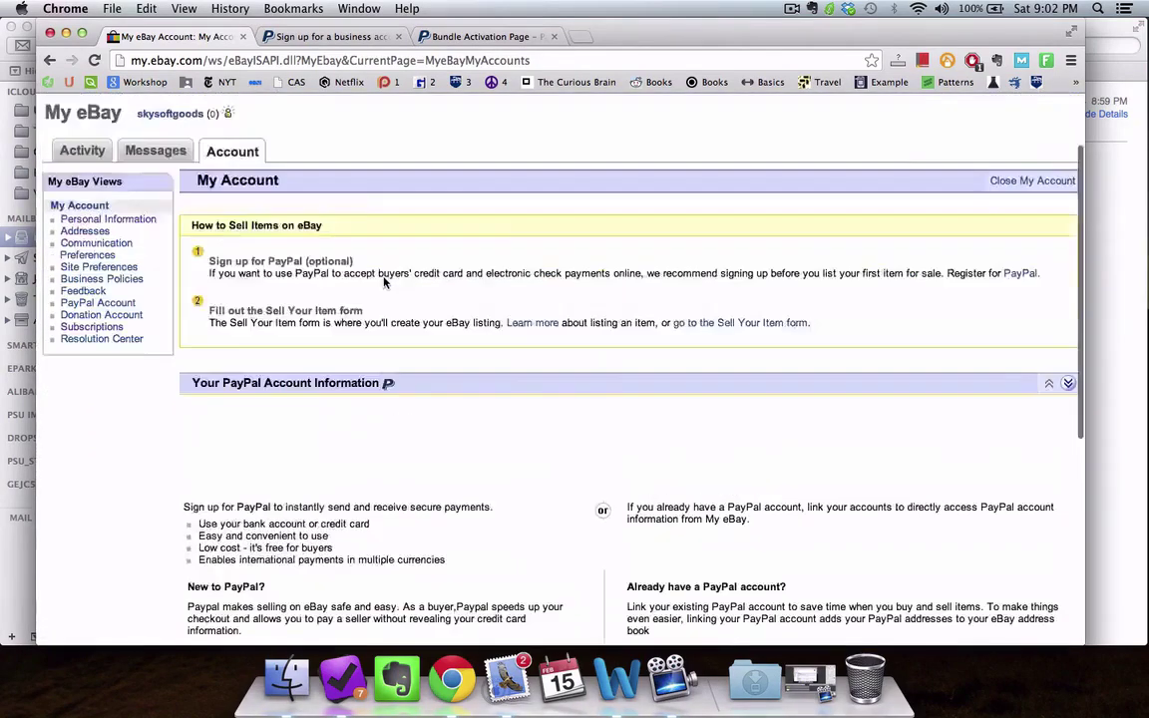
pyautogui.moveTo(77, 107)
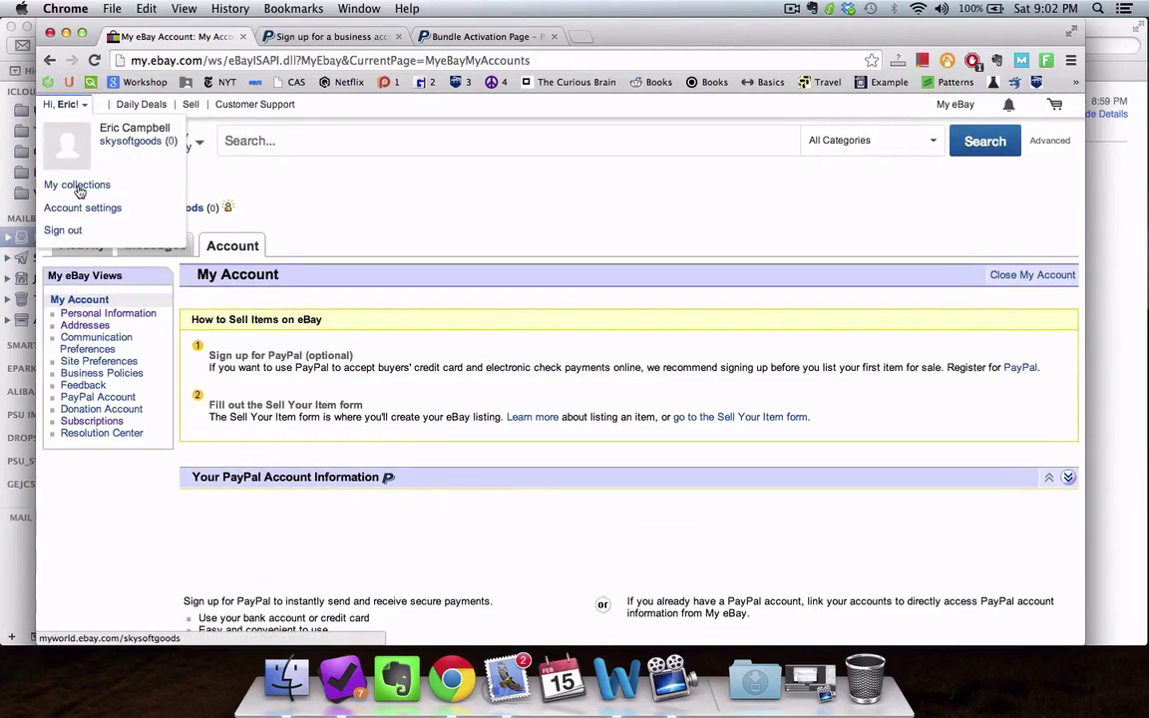
pyautogui.click(79, 209)
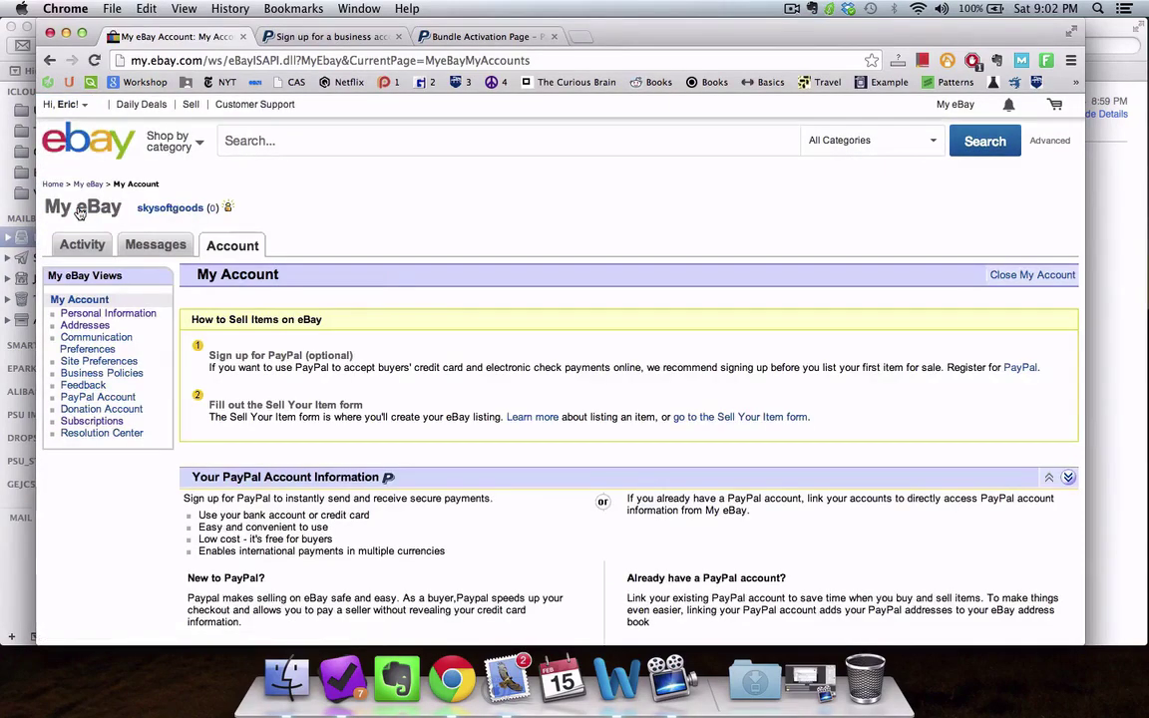
pyautogui.scroll(-4, 434, 323)
pyautogui.scroll(-1, 433, 326)
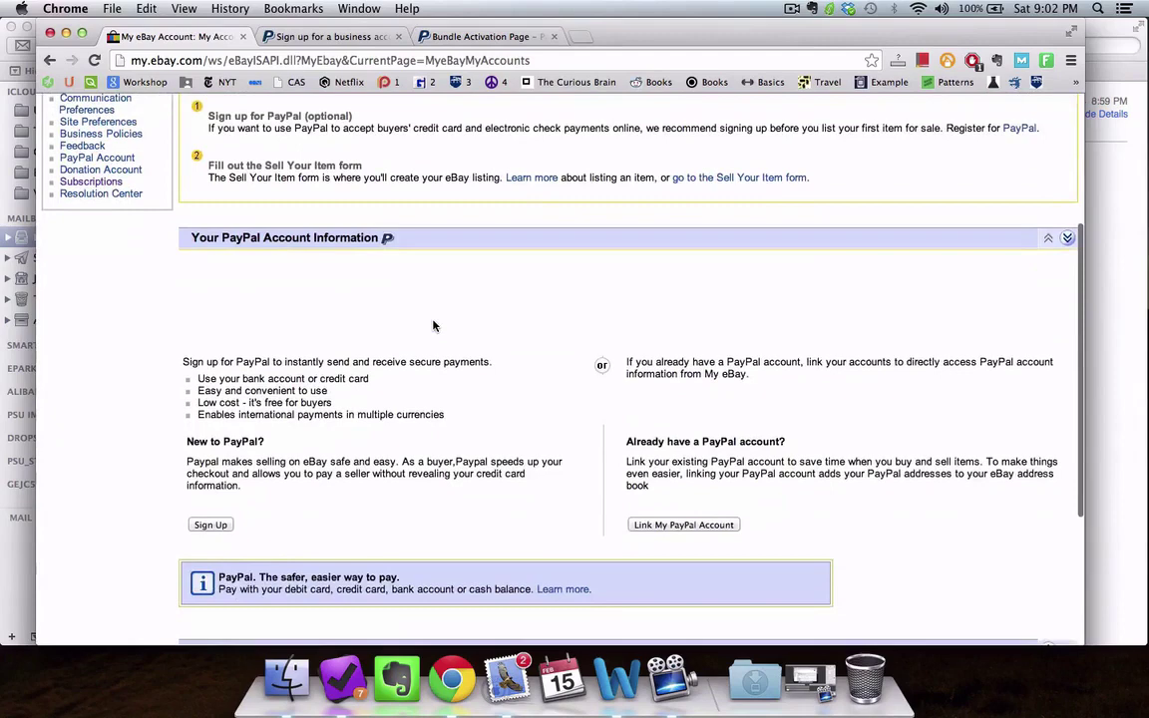
# Step: Sign in to the new PayPal account with its password to start linking it to eBay
pyautogui.click(685, 525)
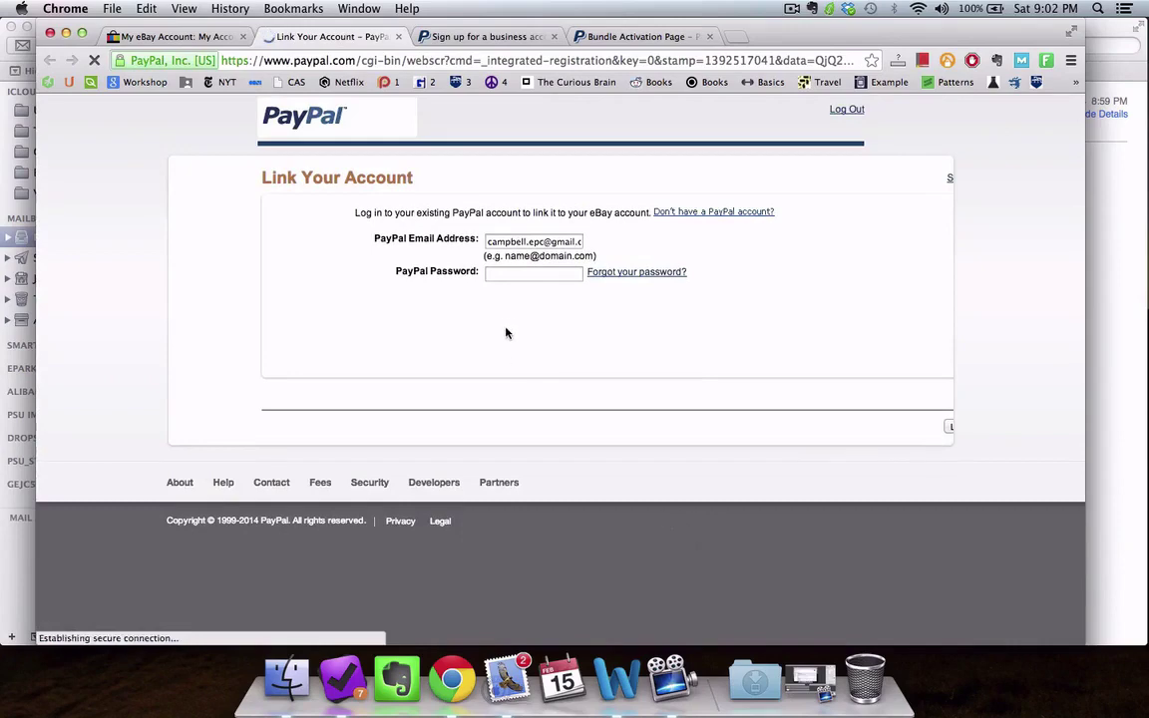
pyautogui.click(518, 275)
pyautogui.write('****')
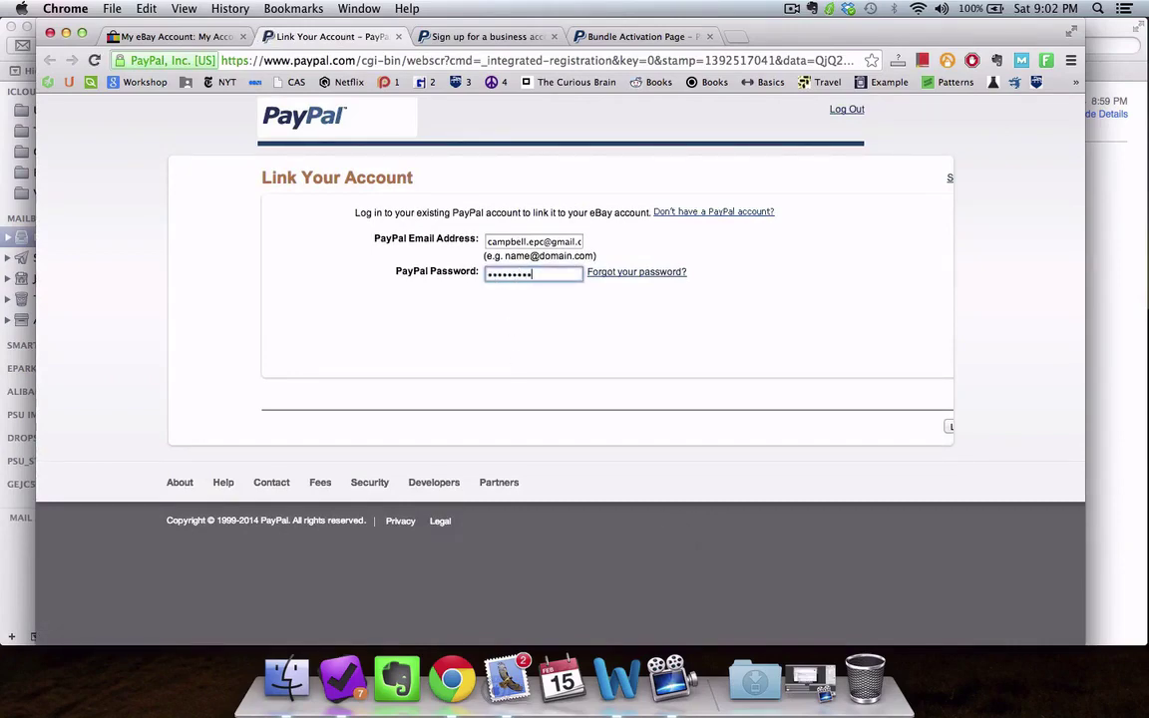
pyautogui.press('Return')
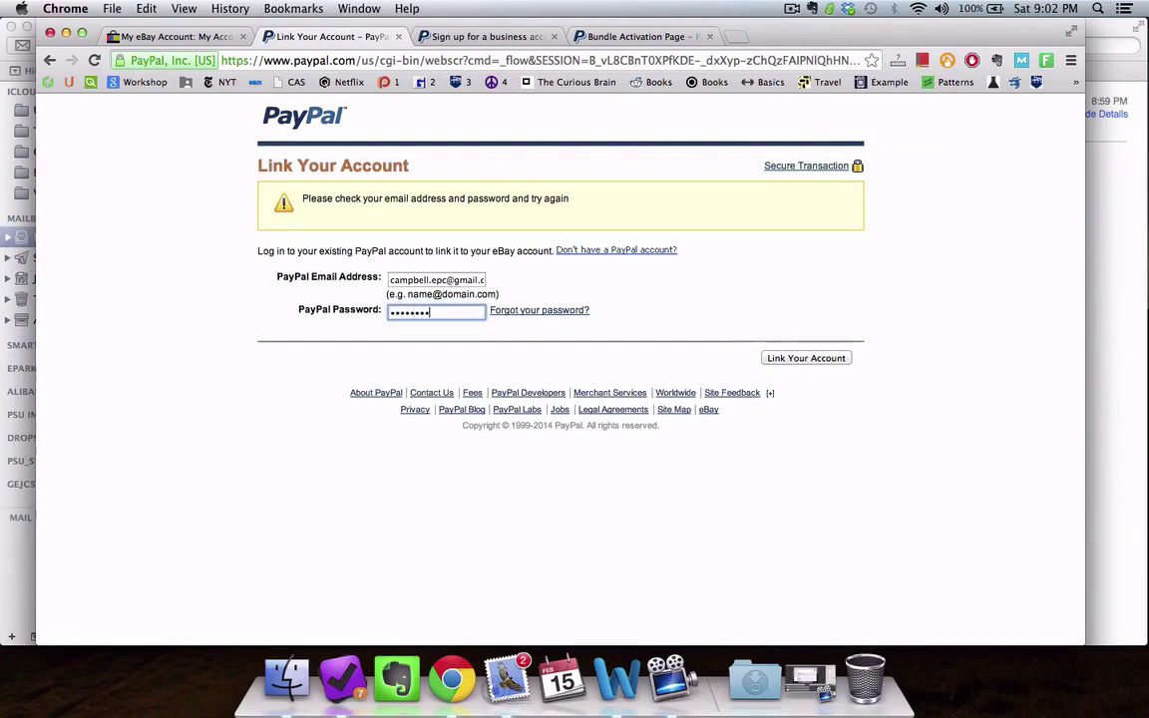
pyautogui.press('Return')
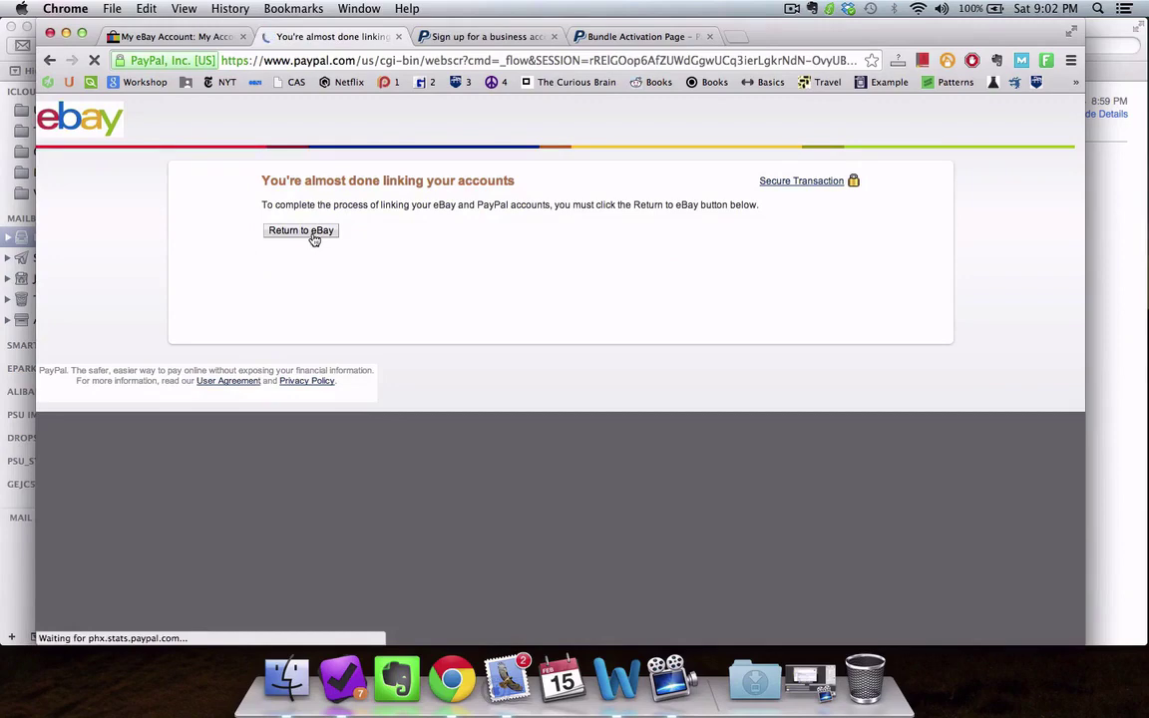
# Step: Return to eBay and confirm My Account's PayPal information section shows the linked account
pyautogui.click(313, 237)
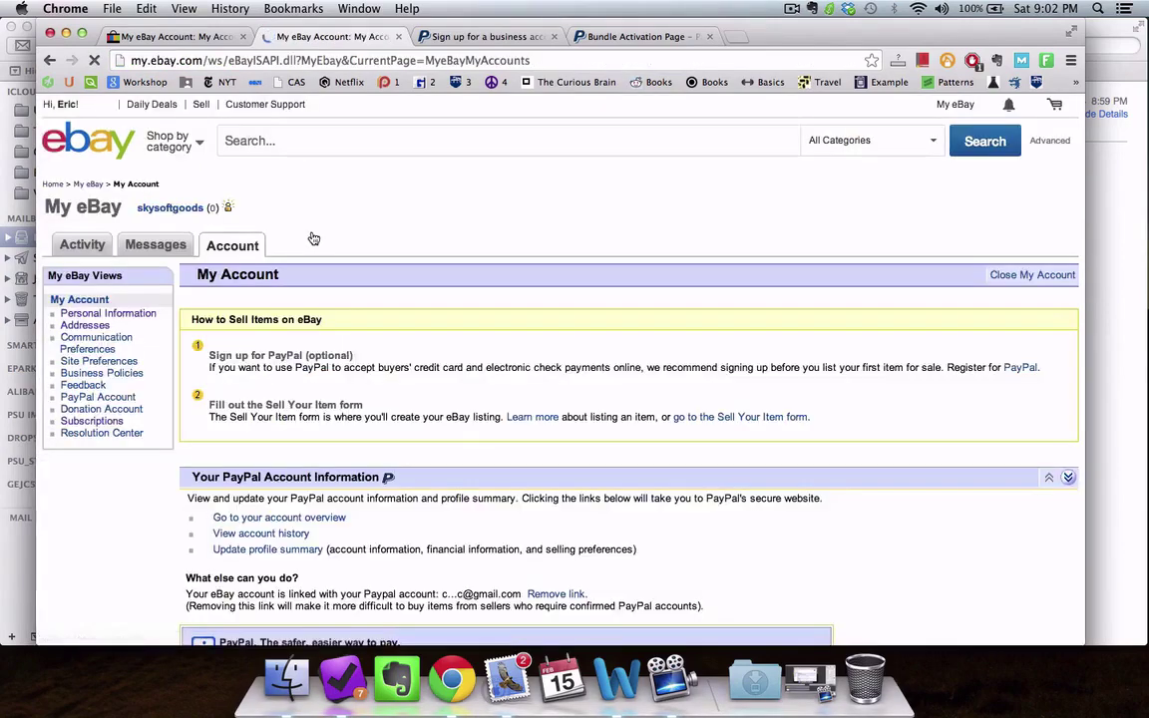
pyautogui.scroll(-5, 433, 399)
pyautogui.scroll(-1, 433, 399)
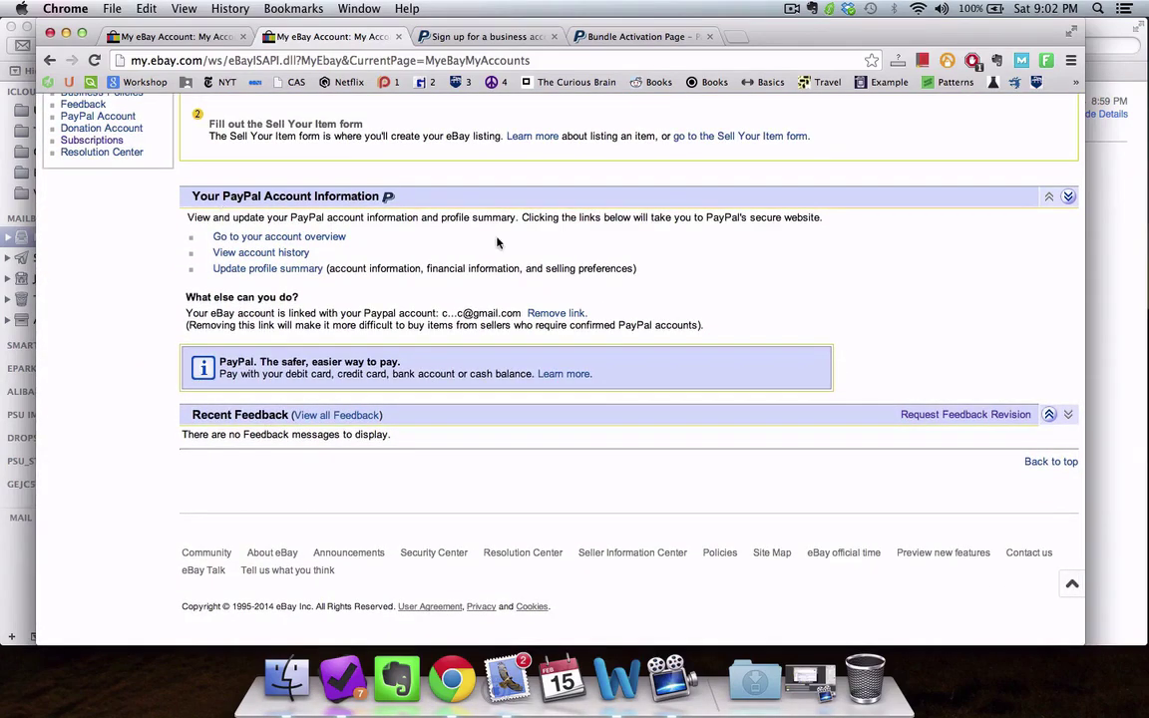
pyautogui.scroll(6, 504, 254)
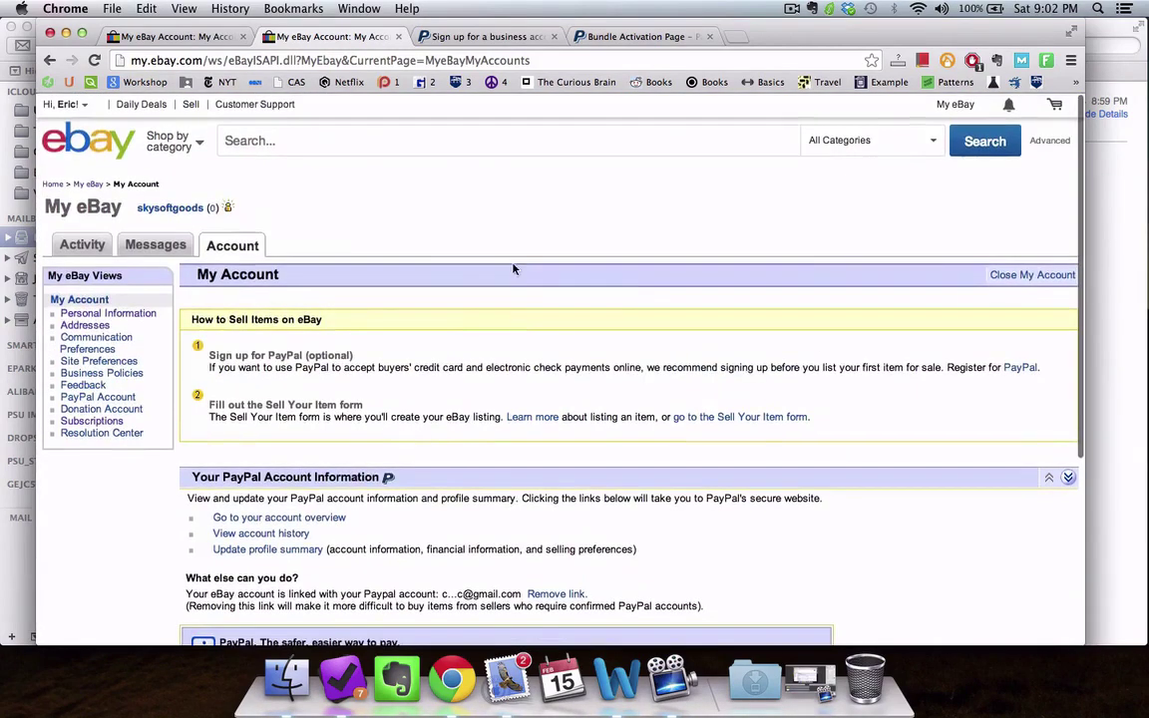